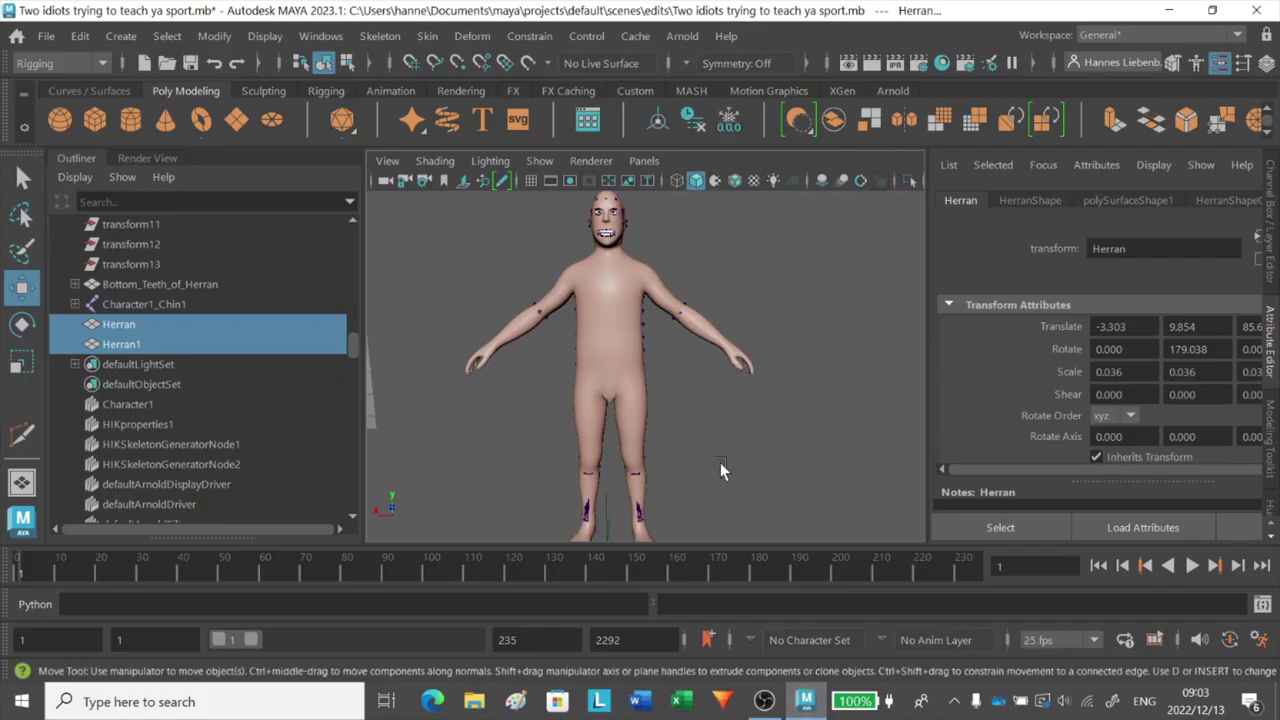
Examine the face reference drawing and compare it with the front of the character's head, eyes and teeth
{"action": "mouse_move", "coordinate": [720, 462]}
{"action": "middle_mouse_down", "text": "alt"}
{"action": "mouse_move", "coordinate": [732, 484]}
{"action": "mouse_move", "coordinate": [727, 469]}
{"action": "middle_mouse_up", "text": "alt"}
{"action": "mouse_move", "coordinate": [726, 468]}
{"action": "left_mouse_down", "text": "alt"}
{"action": "mouse_move", "coordinate": [863, 443]}
{"action": "mouse_move", "coordinate": [830, 412]}
{"action": "left_mouse_up", "text": "alt"}
{"action": "scroll", "coordinate": [830, 412], "scroll_direction": "up", "scroll_amount": 5}
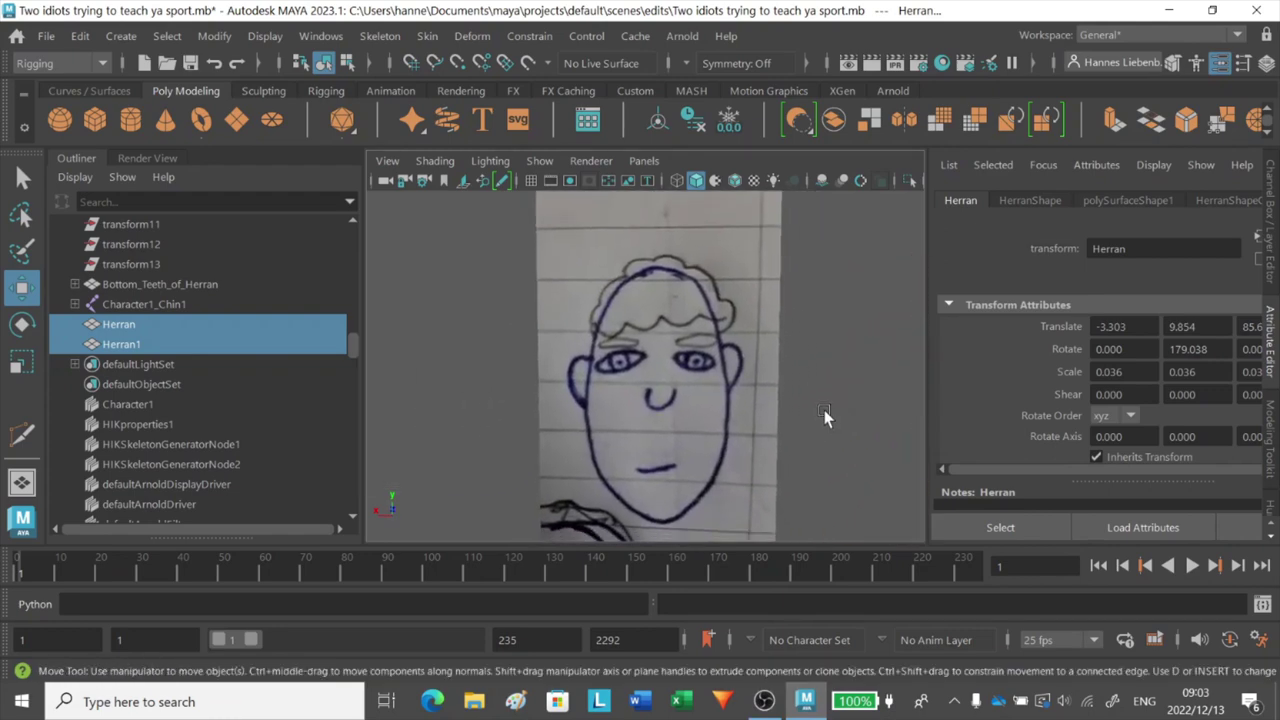
{"action": "left_click_drag", "start_coordinate": [824, 410], "coordinate": [613, 431], "text": "alt"}
{"action": "scroll", "coordinate": [613, 431], "scroll_direction": "down", "scroll_amount": 3}
{"action": "middle_click_drag", "start_coordinate": [613, 431], "coordinate": [625, 450], "text": "alt"}
{"action": "scroll", "coordinate": [625, 453], "scroll_direction": "up", "scroll_amount": 4}
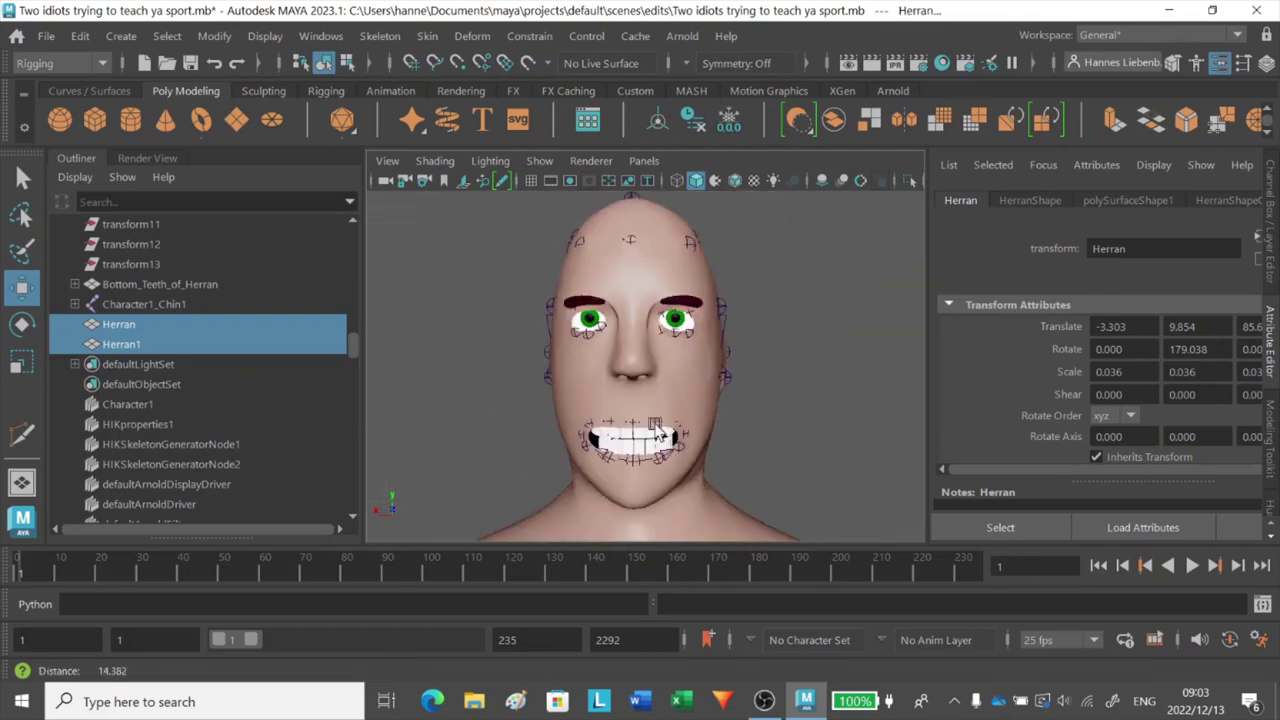
{"action": "scroll", "coordinate": [658, 433], "scroll_direction": "up", "scroll_amount": 3}
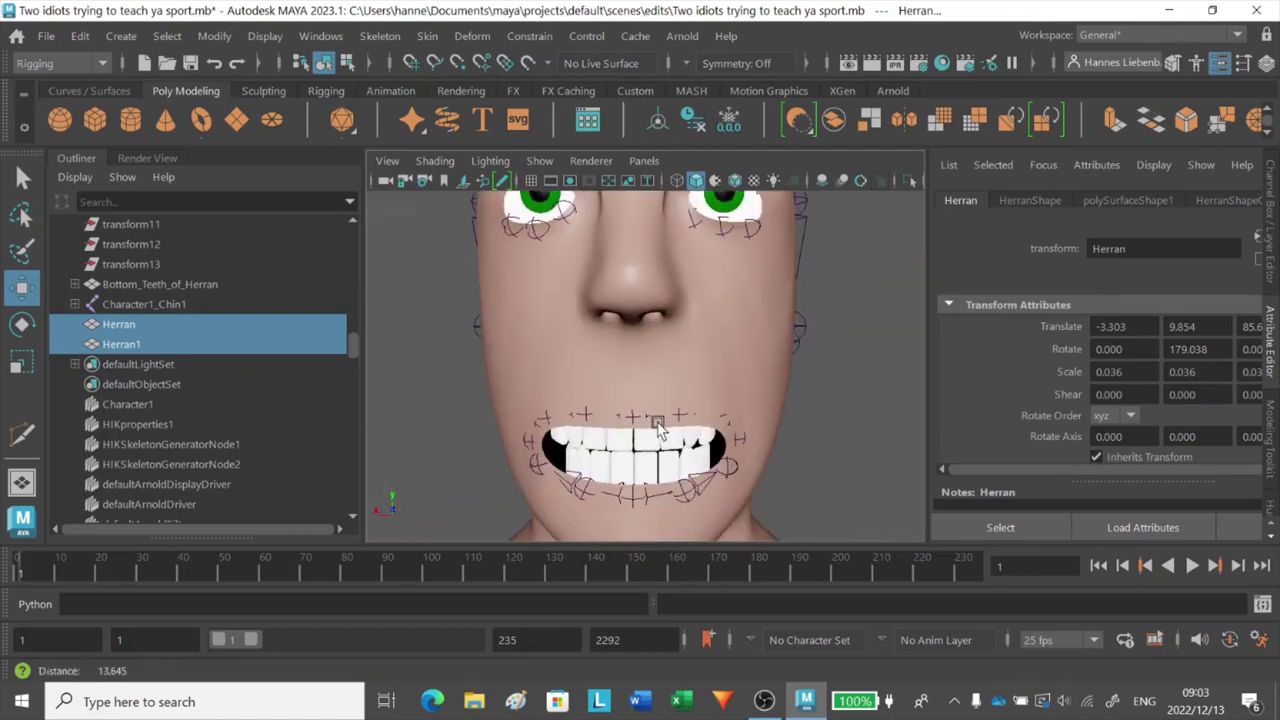
{"action": "scroll", "coordinate": [660, 432], "scroll_direction": "down", "scroll_amount": 2}
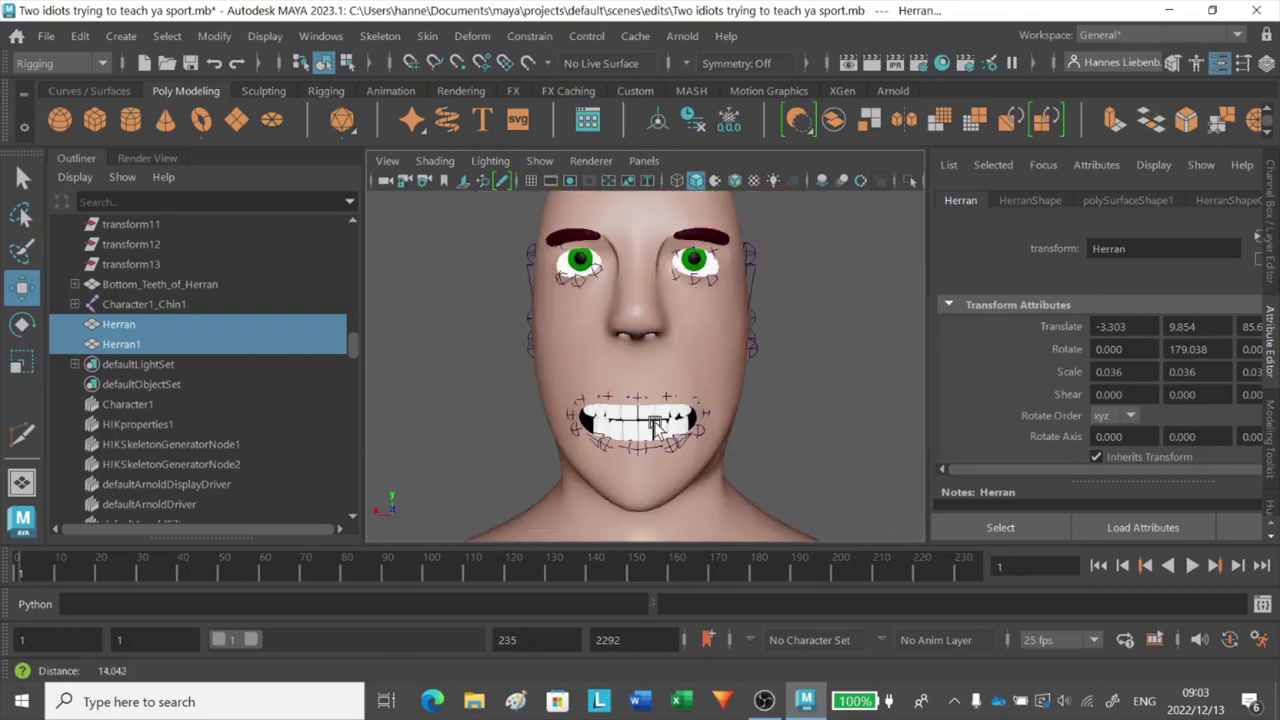
Display the character in wireframe and select the CharacterMale:Herran body mesh
{"action": "left_click", "coordinate": [693, 184]}
{"action": "scroll", "coordinate": [713, 330], "scroll_direction": "down", "scroll_amount": 4}
{"action": "mouse_move", "coordinate": [691, 397]}
{"action": "middle_mouse_down", "text": "alt"}
{"action": "mouse_move", "coordinate": [697, 323]}
{"action": "mouse_move", "coordinate": [686, 371]}
{"action": "middle_mouse_up", "text": "alt"}
{"action": "left_click", "coordinate": [675, 403]}
{"action": "left_click_drag", "start_coordinate": [686, 371], "coordinate": [707, 410], "text": "alt"}
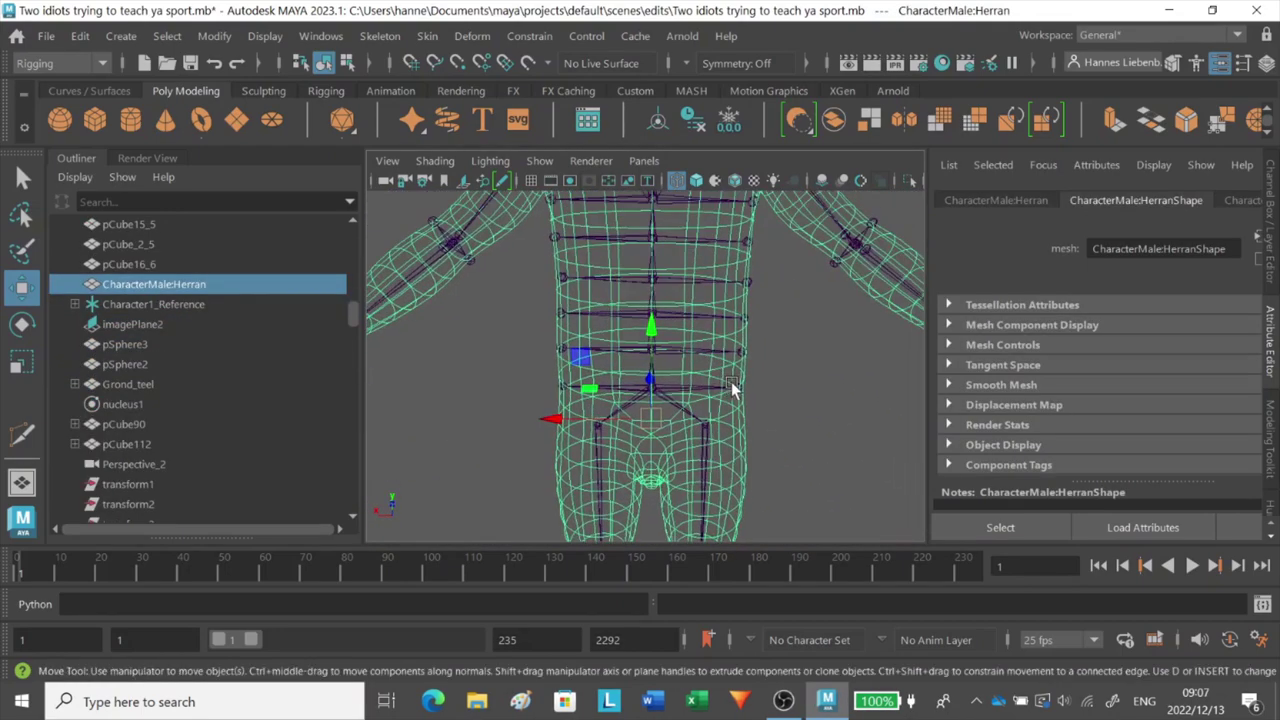
Select the Character1_Hips root joint together with the CharacterMale:Herran body mesh
{"action": "left_click_drag", "start_coordinate": [726, 380], "coordinate": [744, 370], "text": "alt"}
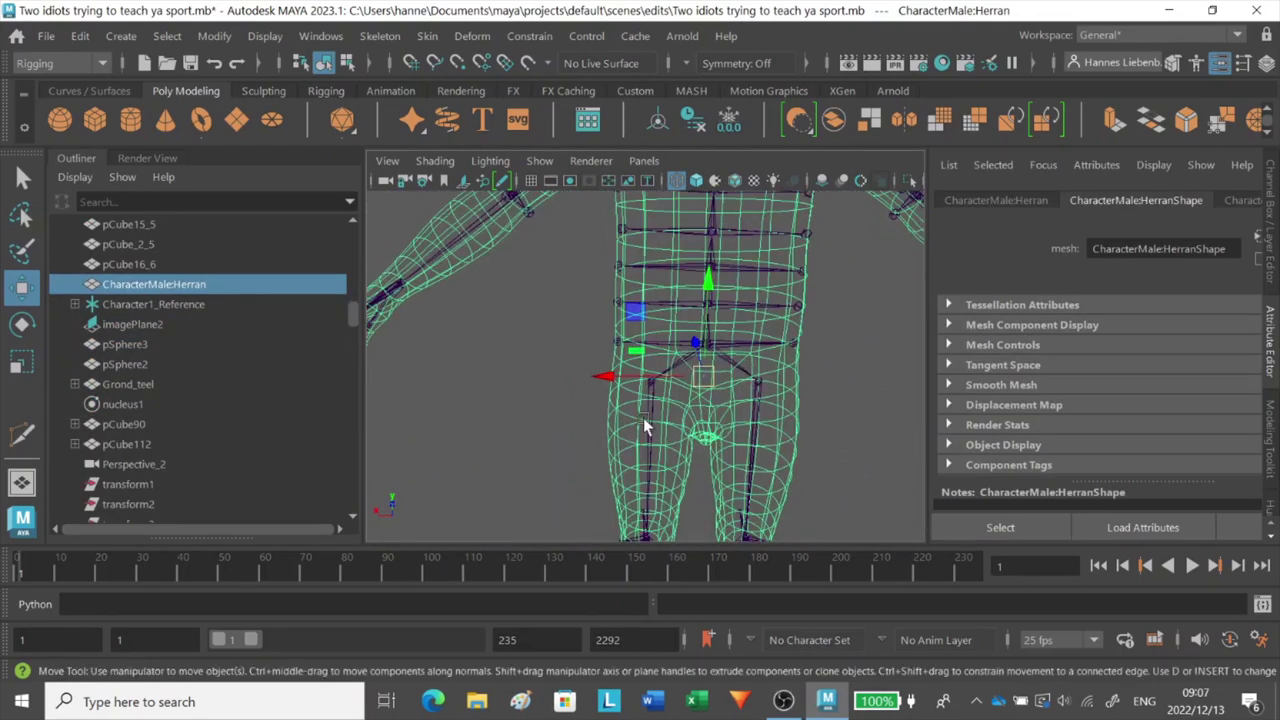
{"action": "left_click", "coordinate": [714, 344]}
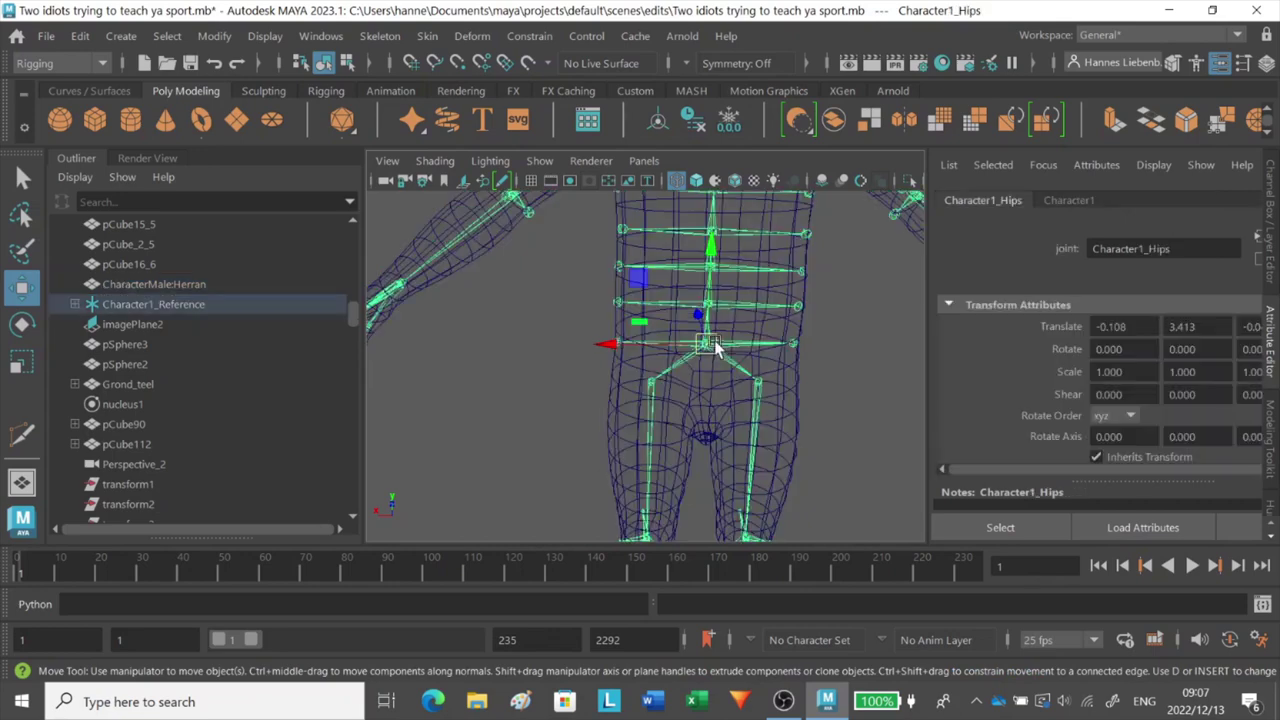
{"action": "left_click", "coordinate": [714, 344]}
{"action": "left_click", "coordinate": [714, 344], "text": "shift"}
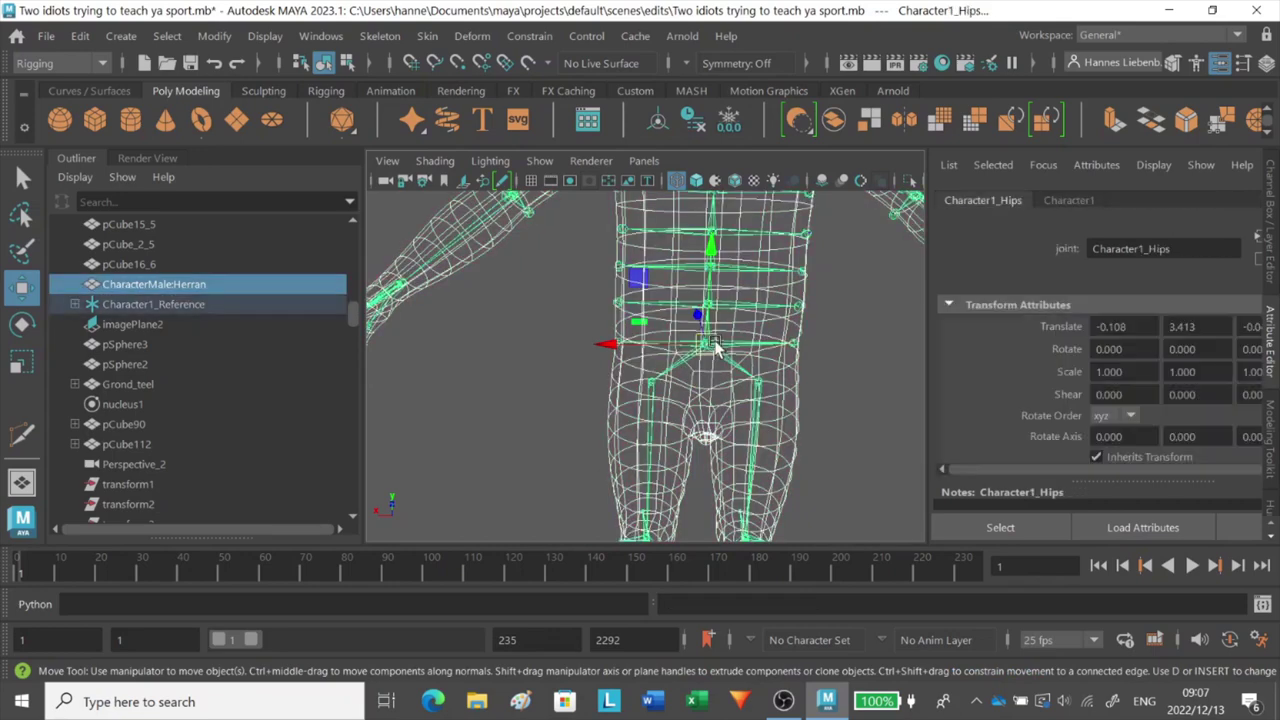
{"action": "left_click", "coordinate": [640, 398]}
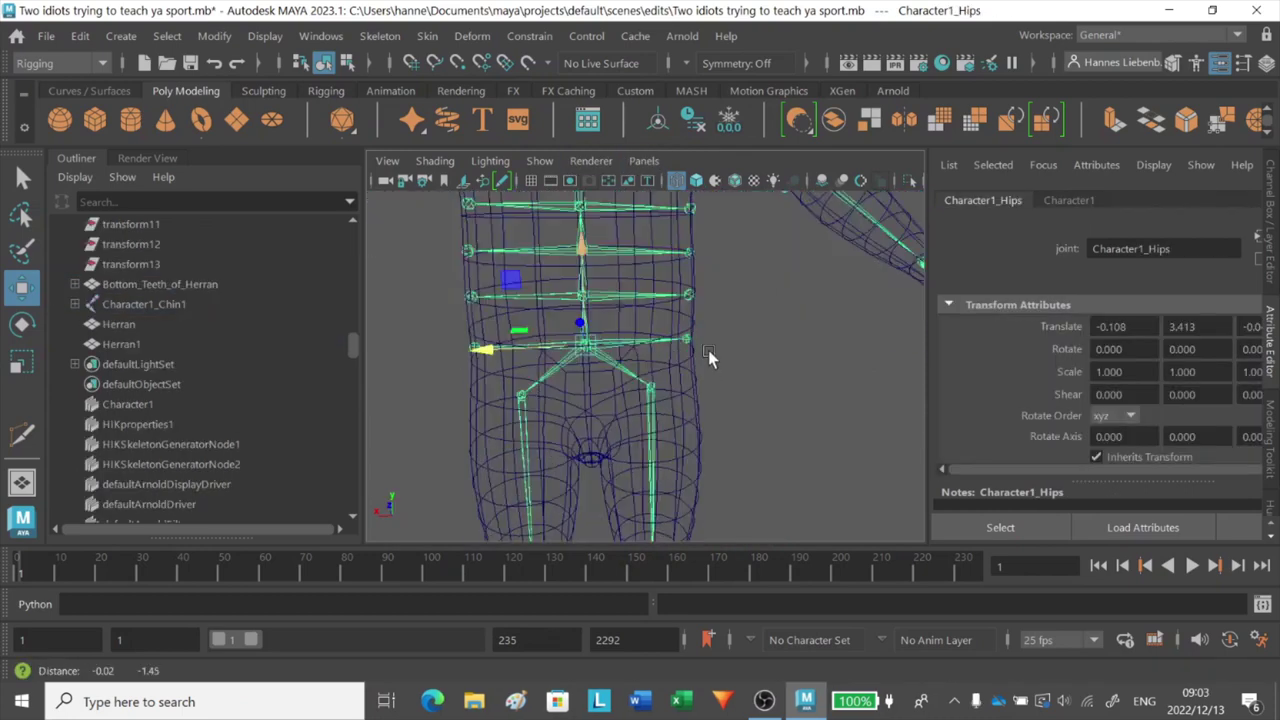
Inspect the skeleton inside the legs and feet in wireframe and switch the viewport to shaded display
{"action": "middle_click_drag", "start_coordinate": [708, 350], "coordinate": [720, 274], "text": "alt"}
{"action": "left_click_drag", "start_coordinate": [709, 300], "coordinate": [703, 311], "text": "alt"}
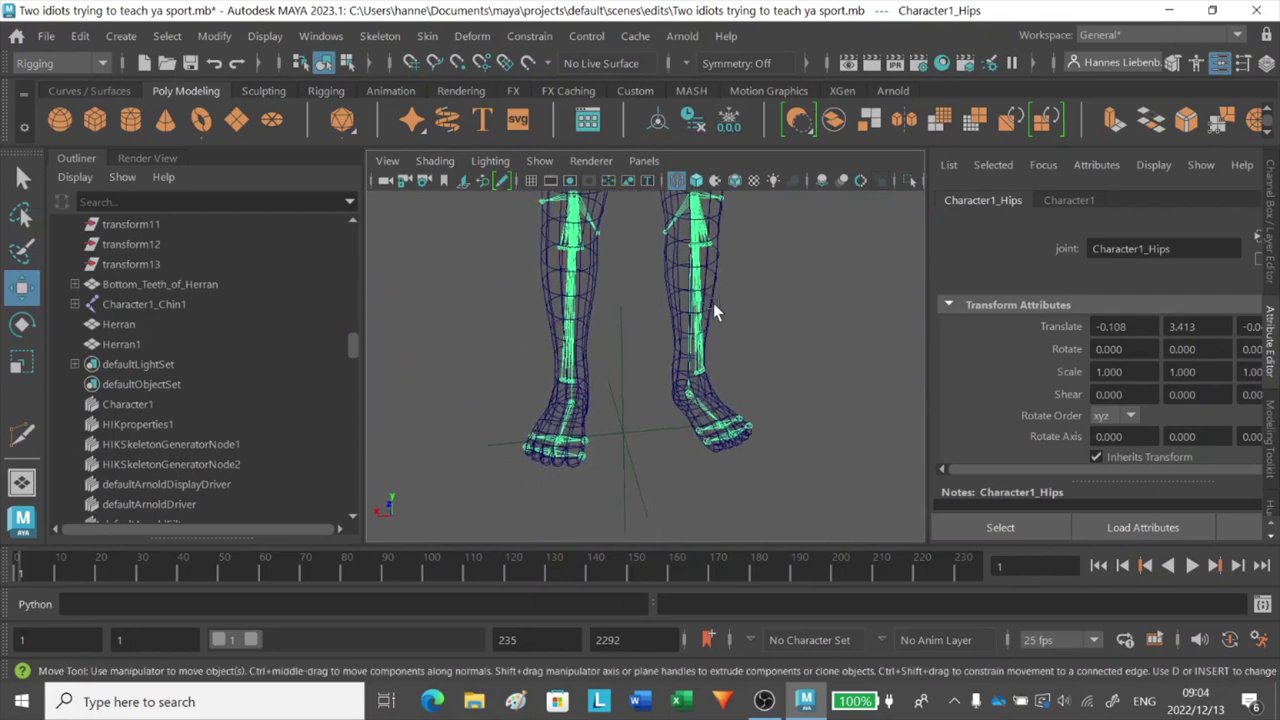
{"action": "middle_click_drag", "start_coordinate": [714, 301], "coordinate": [715, 457], "text": "alt"}
{"action": "right_click_drag", "start_coordinate": [715, 458], "coordinate": [696, 457], "text": "alt"}
{"action": "left_click_drag", "start_coordinate": [696, 457], "coordinate": [734, 397], "text": "alt"}
{"action": "left_click", "coordinate": [696, 181]}
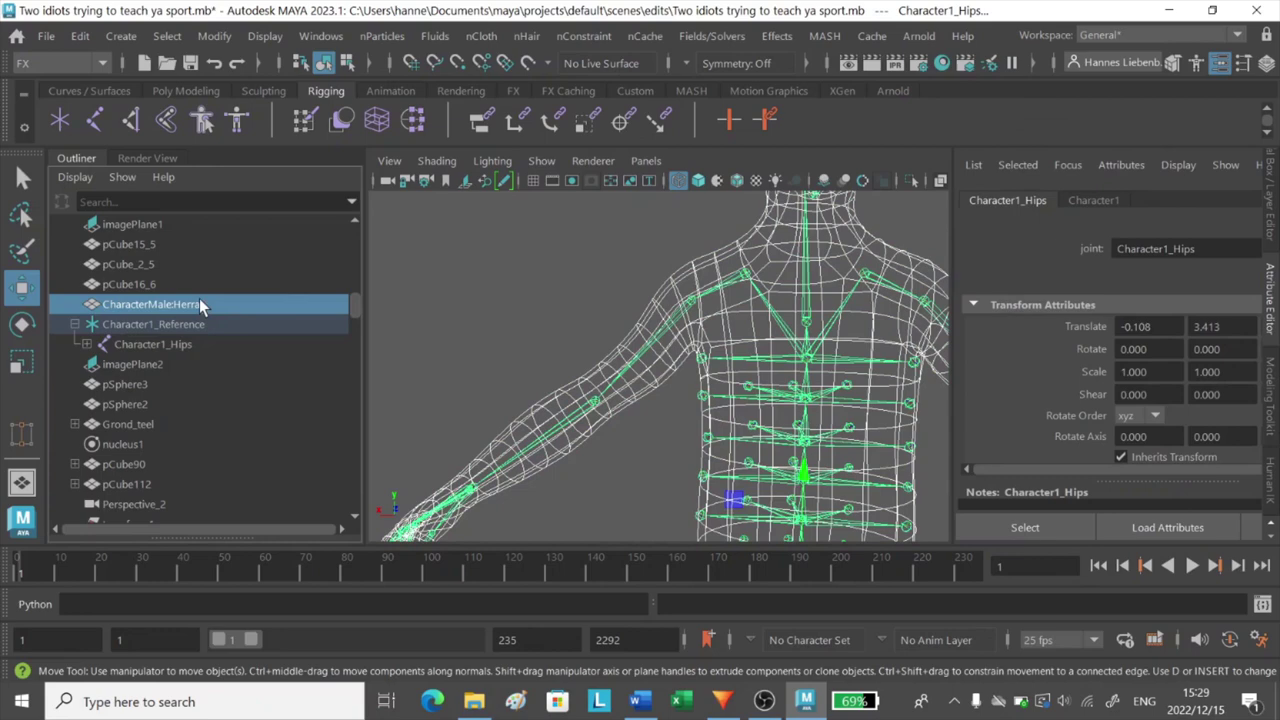
Bind the CharacterMale:Herran mesh to the Character1_Hips skeleton with a smooth skin
{"action": "left_click", "coordinate": [190, 303]}
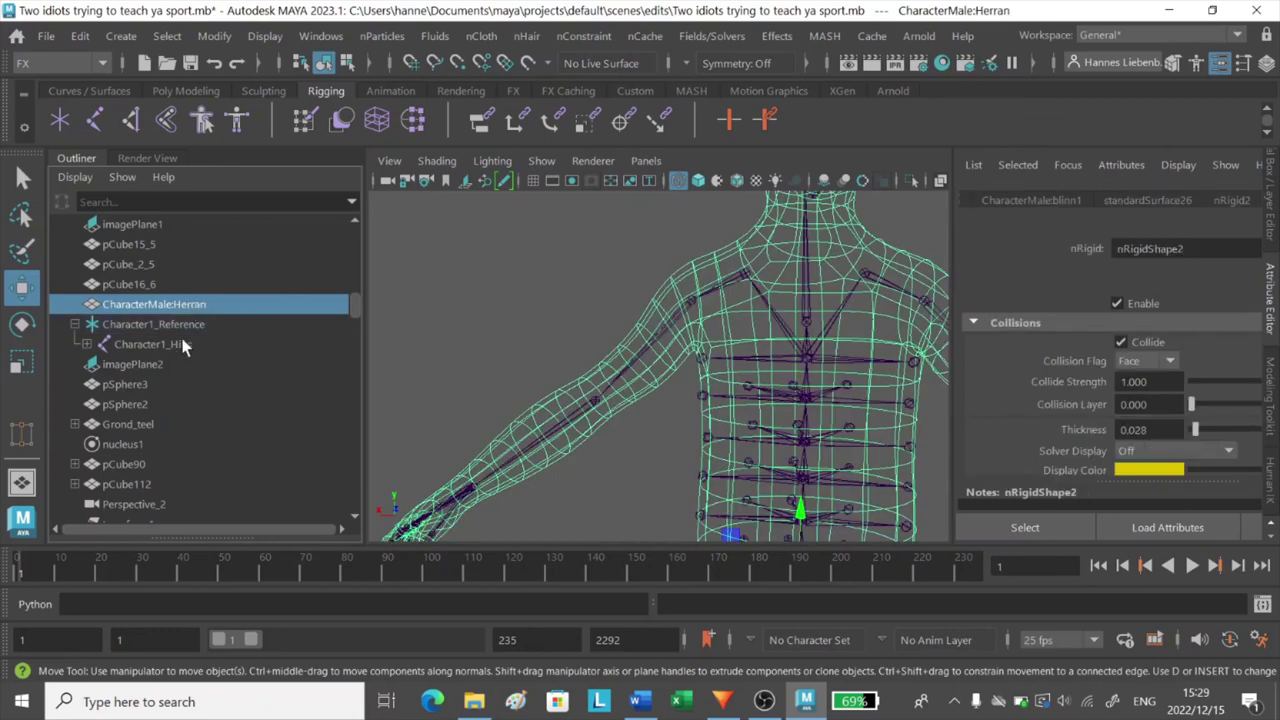
{"action": "left_click", "coordinate": [170, 344], "text": "ctrl"}
{"action": "left_click", "coordinate": [166, 120]}
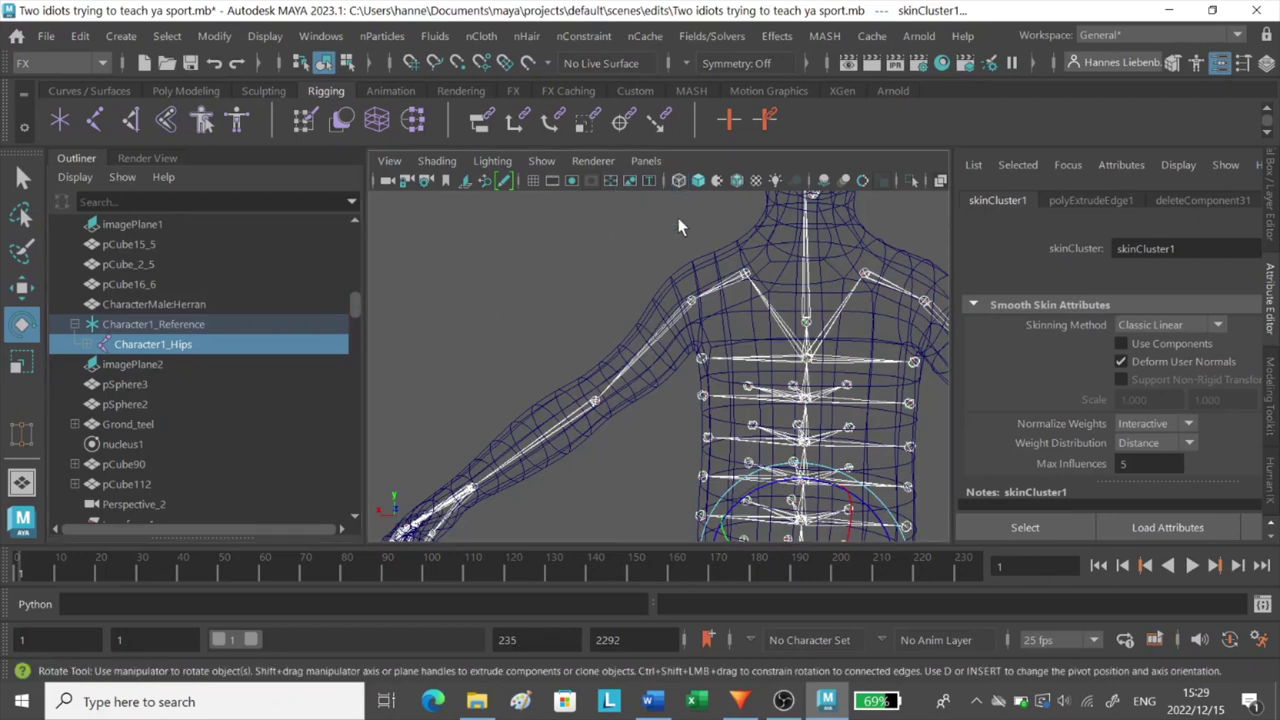
Test the elbow deformation in shaded display by rotating the Character1_RightForeArm joint about -122 degrees in Y
{"action": "left_click", "coordinate": [678, 181]}
{"action": "left_click", "coordinate": [678, 181]}
{"action": "left_click", "coordinate": [596, 400]}
{"action": "left_click", "coordinate": [678, 186]}
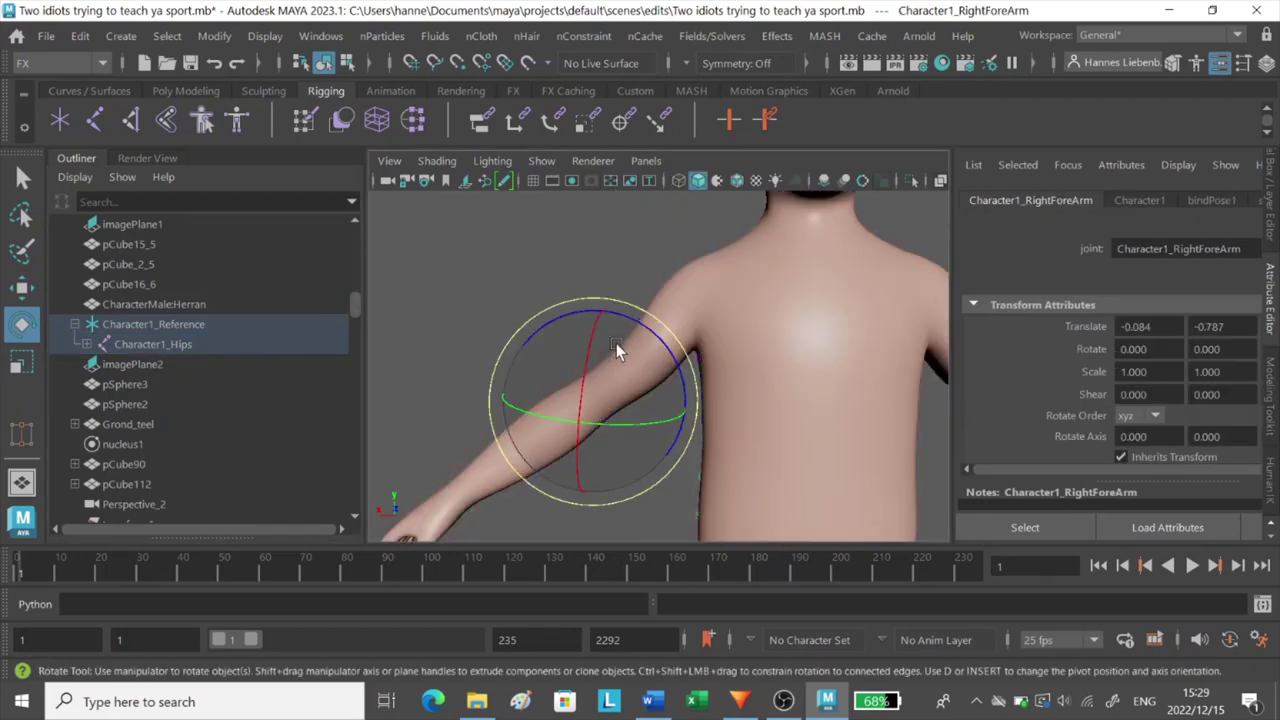
{"action": "middle_click_drag", "start_coordinate": [616, 343], "coordinate": [641, 391], "text": "alt"}
{"action": "left_click_drag", "start_coordinate": [641, 391], "coordinate": [648, 352], "text": "alt"}
{"action": "middle_click_drag", "start_coordinate": [648, 352], "coordinate": [621, 422], "text": "alt"}
{"action": "left_click_drag", "start_coordinate": [621, 424], "coordinate": [740, 341]}
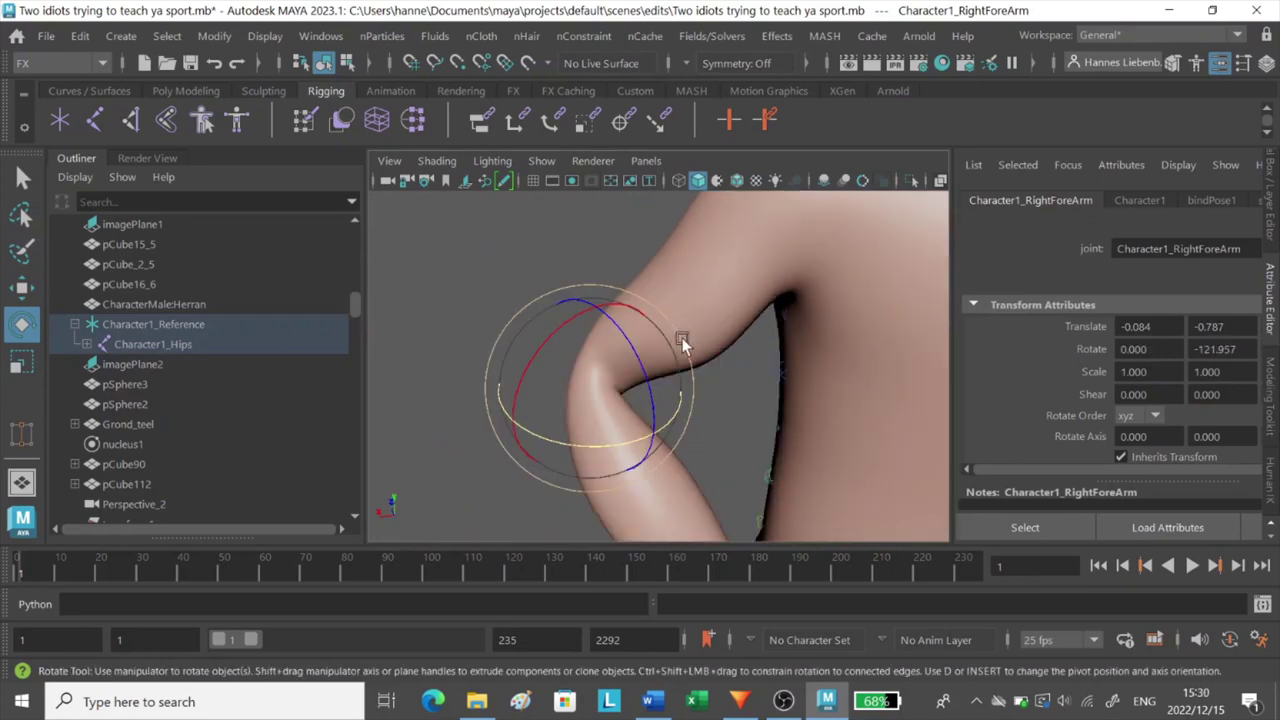
Undo the right forearm rotation and the skin binding of the body mesh
{"action": "left_click", "coordinate": [698, 388]}
{"action": "mouse_move", "coordinate": [698, 388]}
{"action": "left_mouse_down", "text": "alt"}
{"action": "mouse_move", "coordinate": [746, 388]}
{"action": "mouse_move", "coordinate": [694, 386]}
{"action": "left_mouse_up", "text": "alt"}
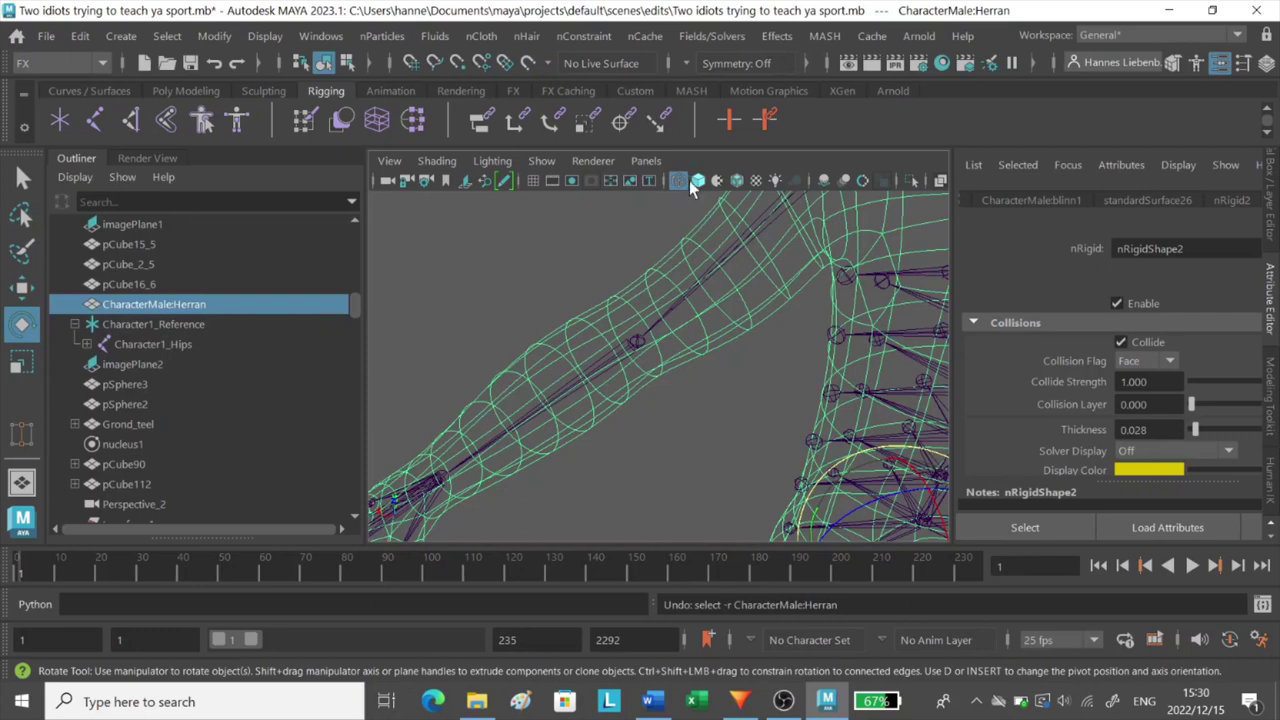
{"action": "key", "text": "ctrl+z"}
{"action": "key", "text": "w"}
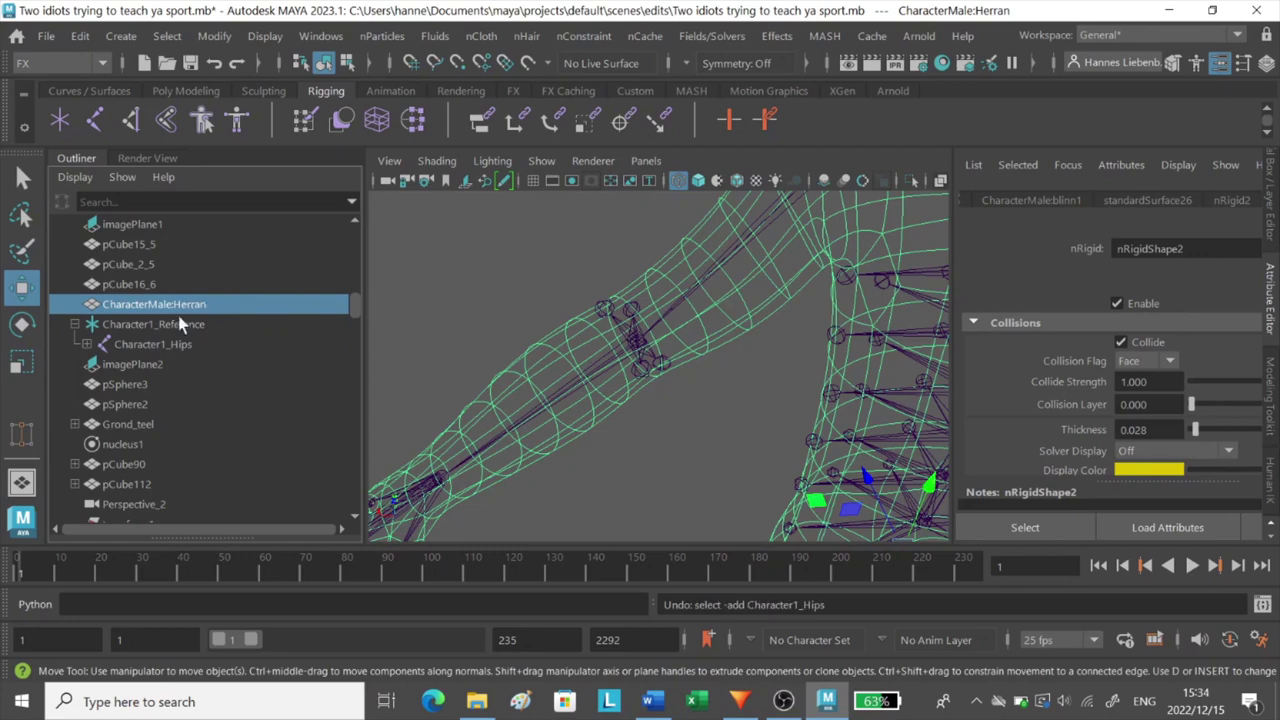
Bind the body mesh to the Character1_Hips skeleton and bend the Character1_RightForeArm joint in shaded display to test the elbow
{"action": "left_click", "coordinate": [169, 344], "text": "ctrl"}
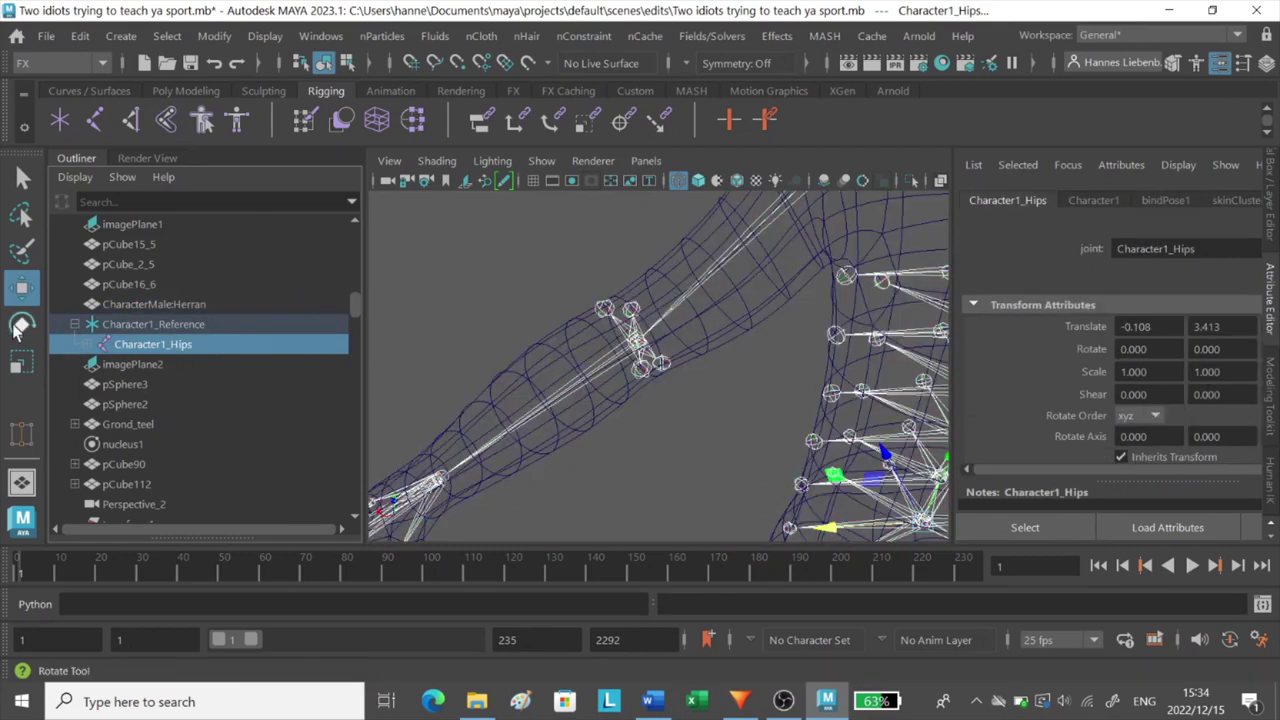
{"action": "left_click", "coordinate": [22, 324]}
{"action": "left_click", "coordinate": [638, 342]}
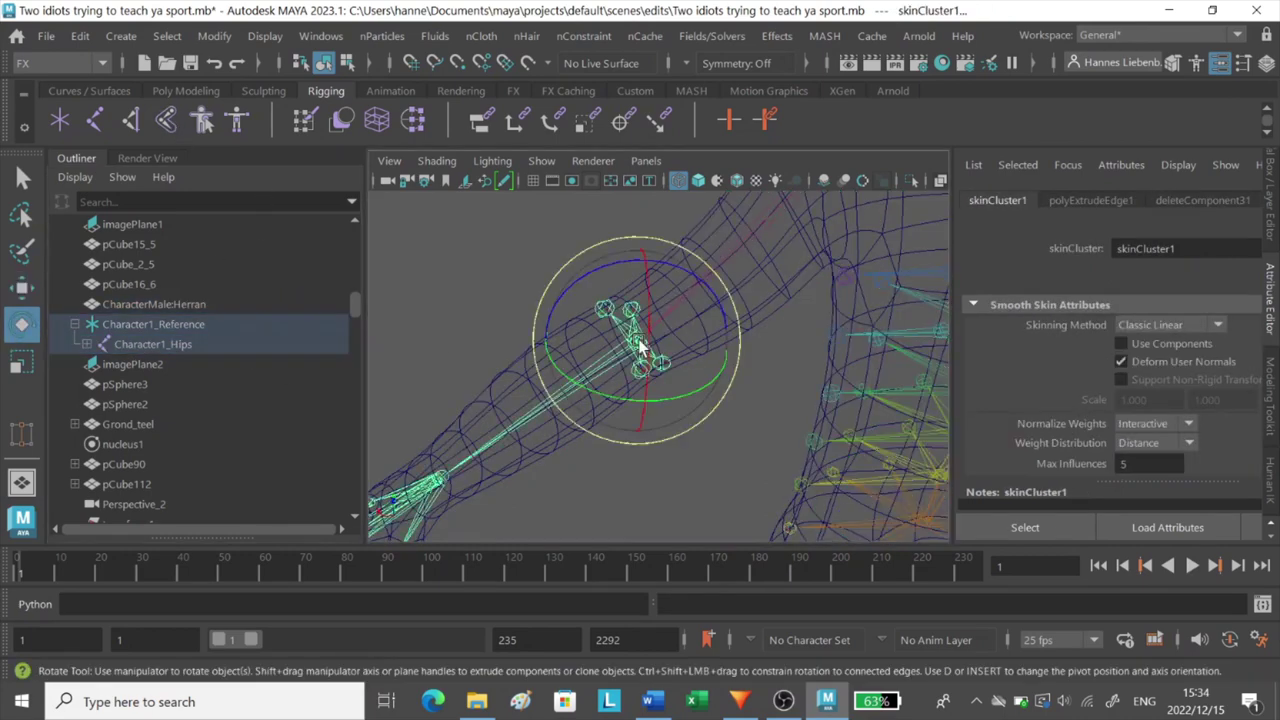
{"action": "left_click", "coordinate": [692, 181]}
{"action": "left_click_drag", "start_coordinate": [616, 391], "coordinate": [727, 369]}
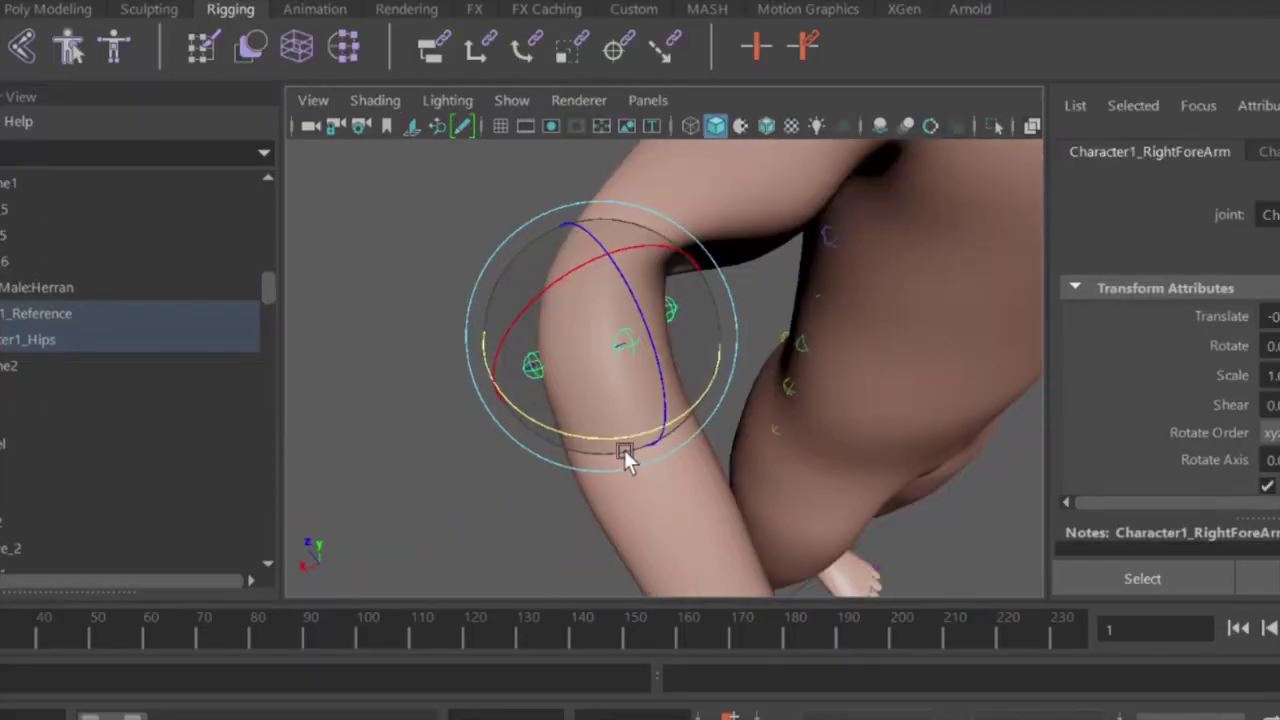
{"action": "mouse_move", "coordinate": [624, 450]}
{"action": "left_mouse_down"}
{"action": "mouse_move", "coordinate": [620, 437]}
{"action": "mouse_move", "coordinate": [649, 437]}
{"action": "mouse_move", "coordinate": [633, 438]}
{"action": "left_mouse_up"}
Try moving joint3 at the inner side of the bent right elbow to reshape the skin there
{"action": "key", "text": "w"}
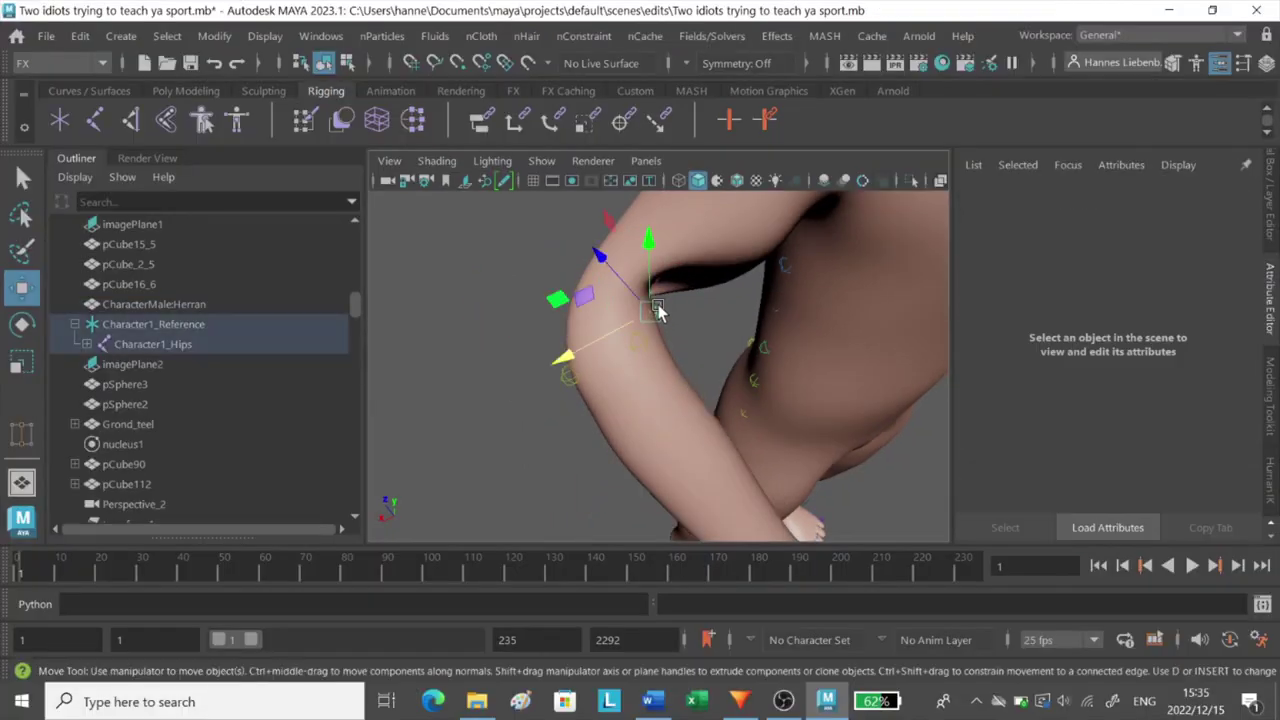
{"action": "left_click_drag", "start_coordinate": [657, 310], "coordinate": [650, 355]}
{"action": "key", "text": "ctrl+z"}
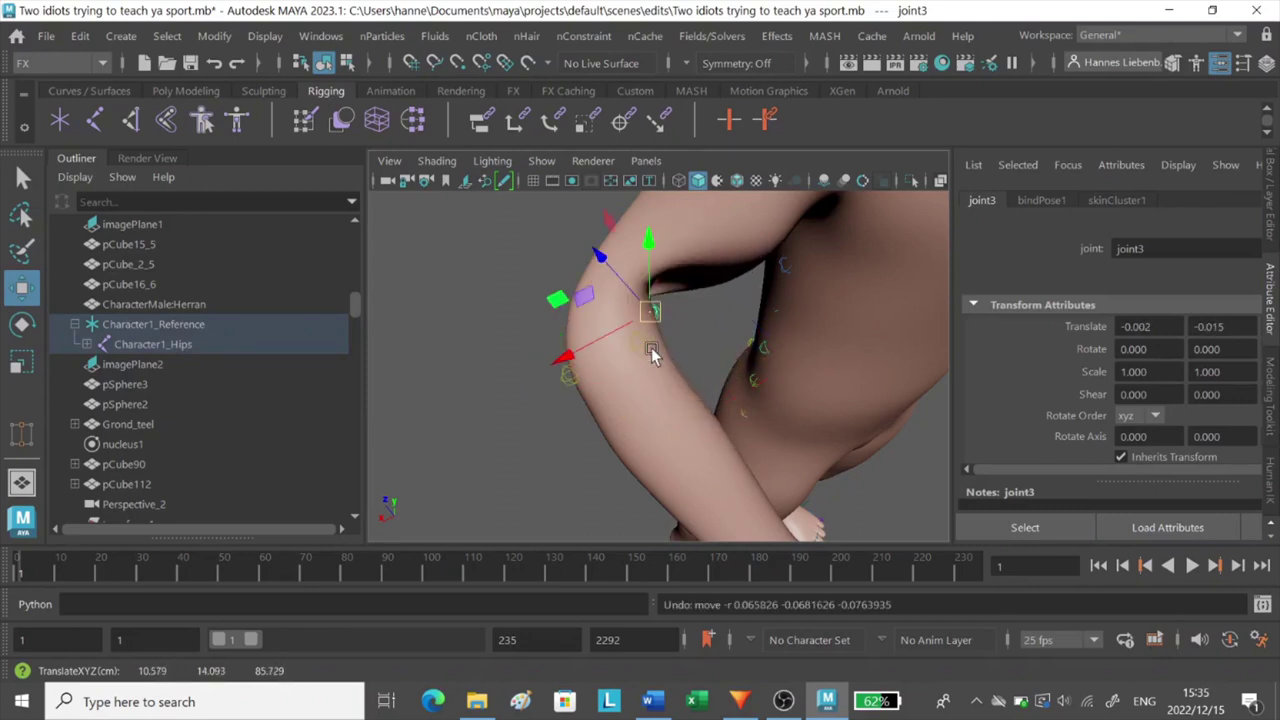
{"action": "left_click_drag", "start_coordinate": [603, 258], "coordinate": [210, 36]}
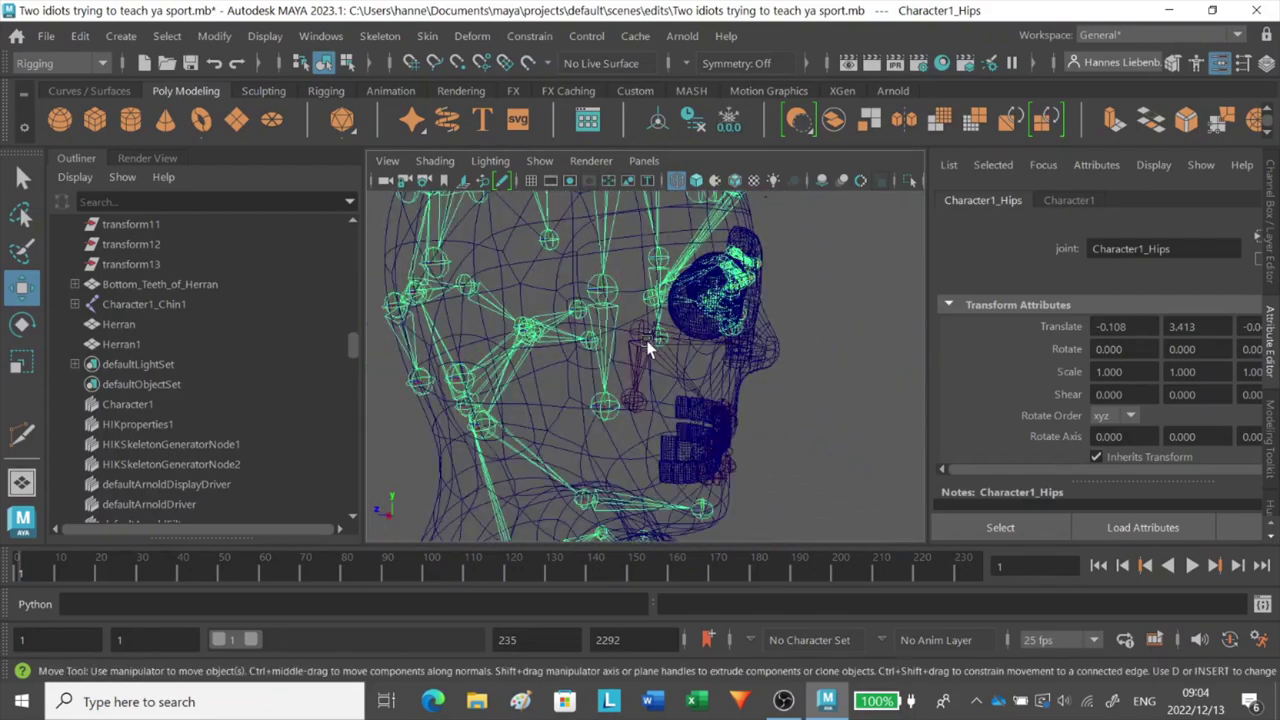
Parent the Character1_Head_Part7 joint to the Character1_Head_Part5 joint at the crown of the head
{"action": "left_click", "coordinate": [640, 341]}
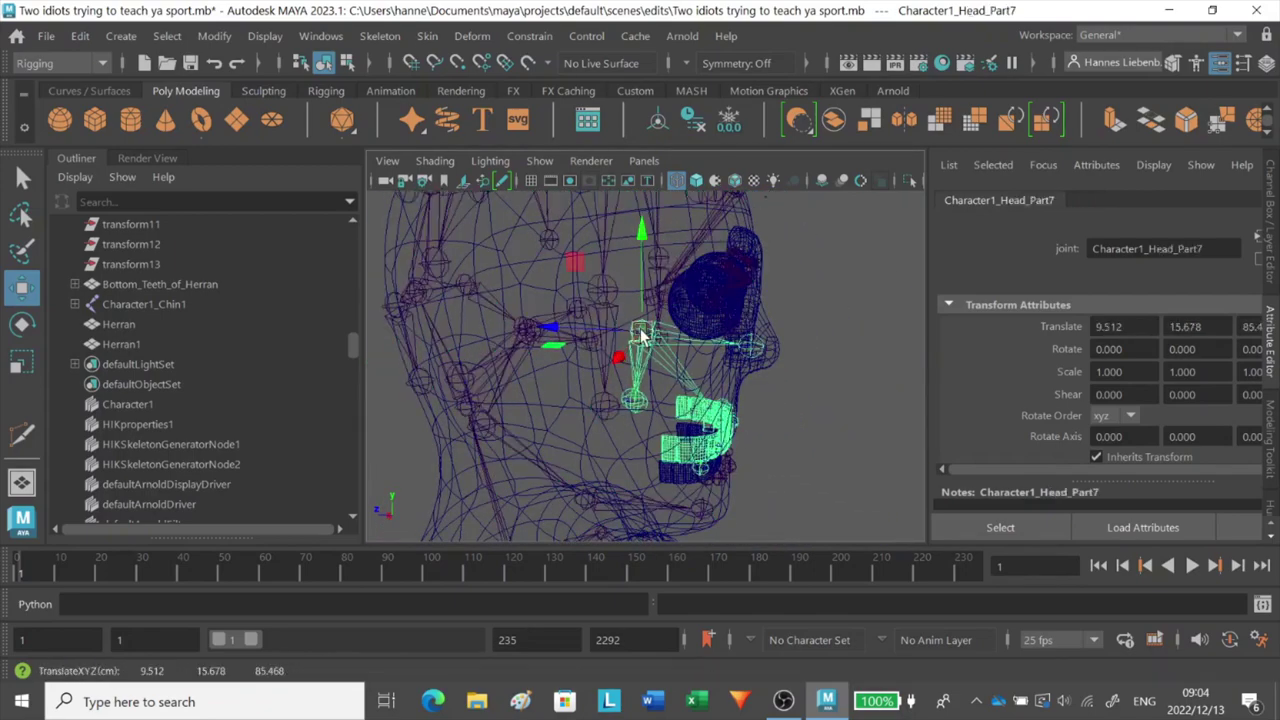
{"action": "key", "text": "ctrl+z"}
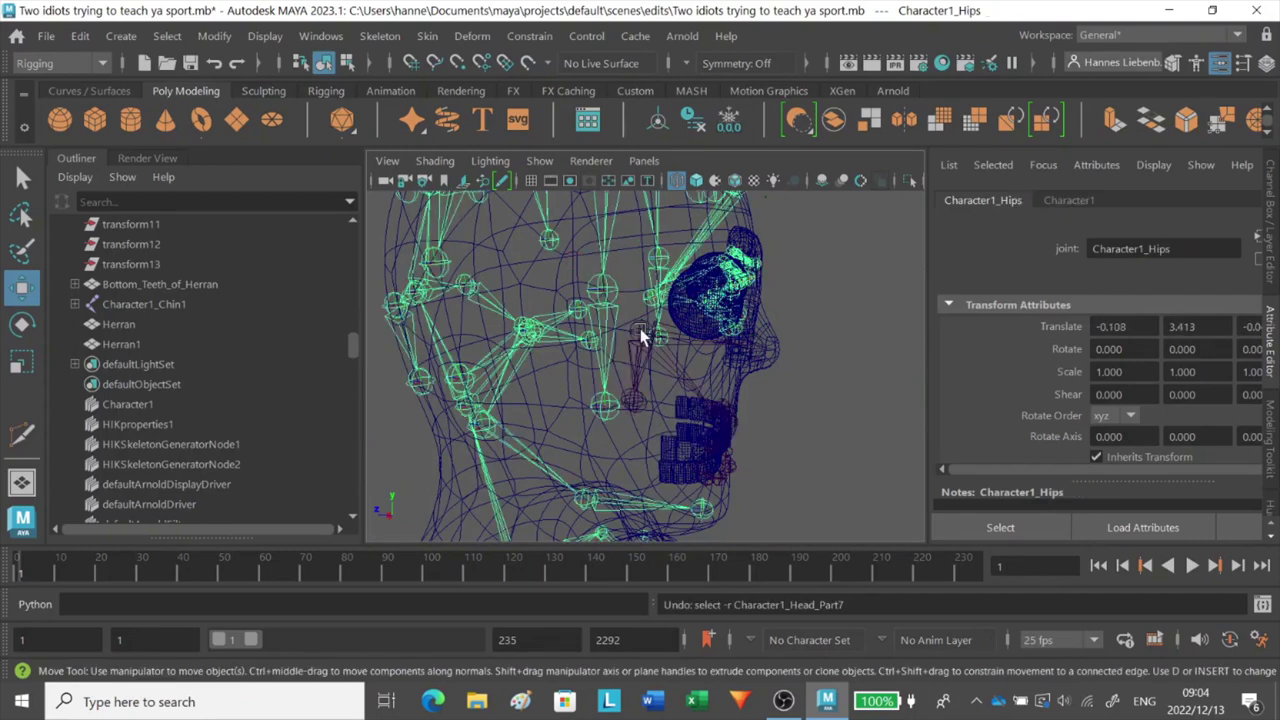
{"action": "left_click", "coordinate": [640, 336]}
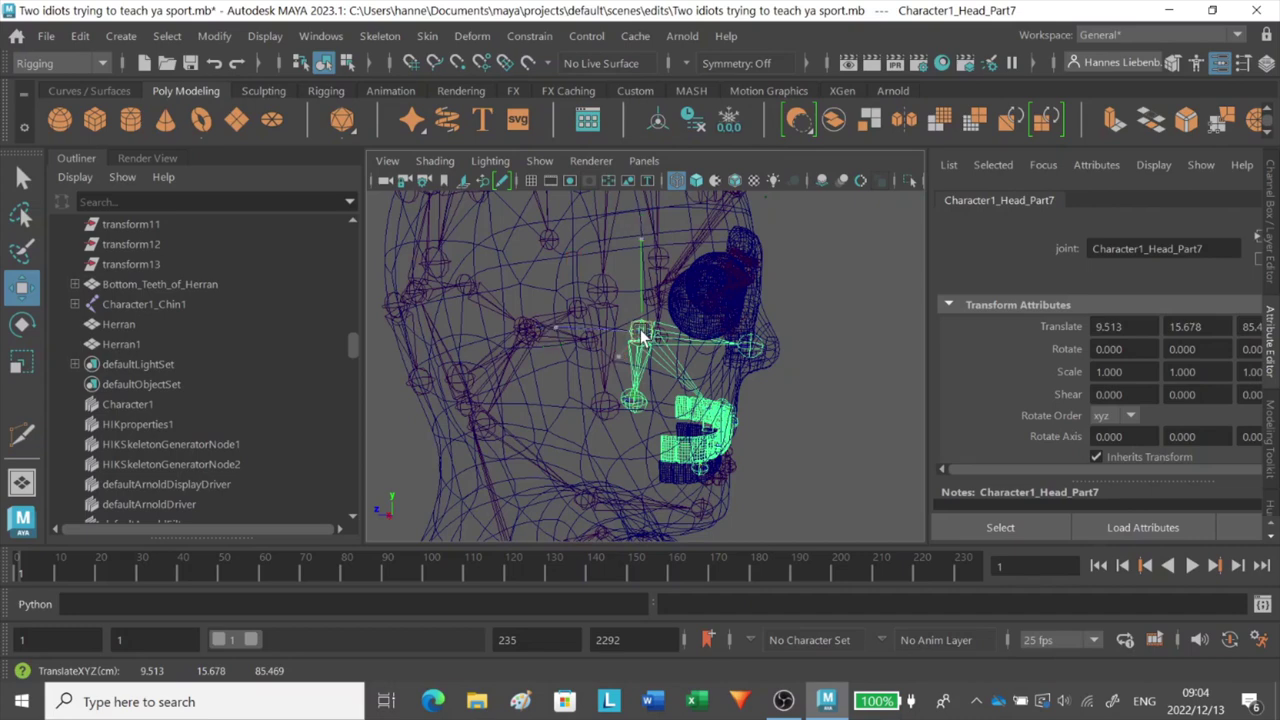
{"action": "middle_click_drag", "start_coordinate": [642, 335], "coordinate": [641, 344], "text": "alt"}
{"action": "middle_click_drag", "start_coordinate": [654, 221], "coordinate": [672, 304], "text": "alt"}
{"action": "left_click", "coordinate": [652, 202]}
{"action": "left_click_drag", "start_coordinate": [694, 257], "coordinate": [694, 266], "text": "alt"}
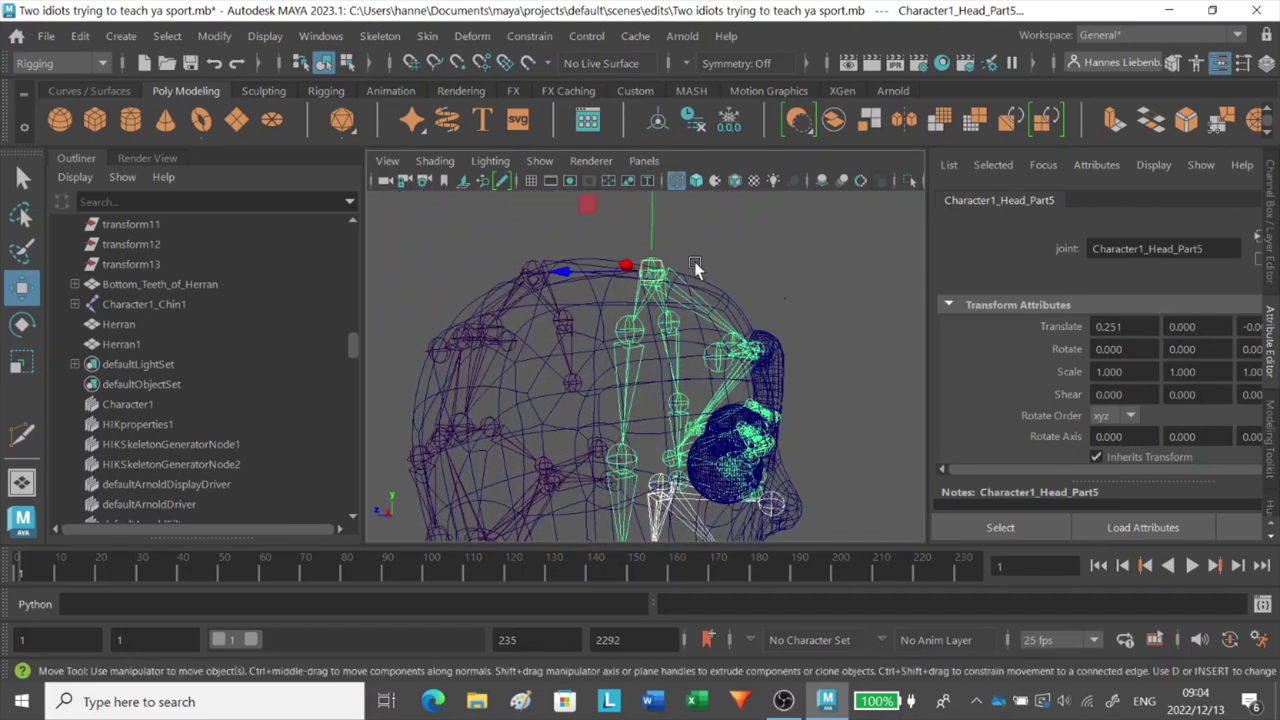
{"action": "key", "text": "p"}
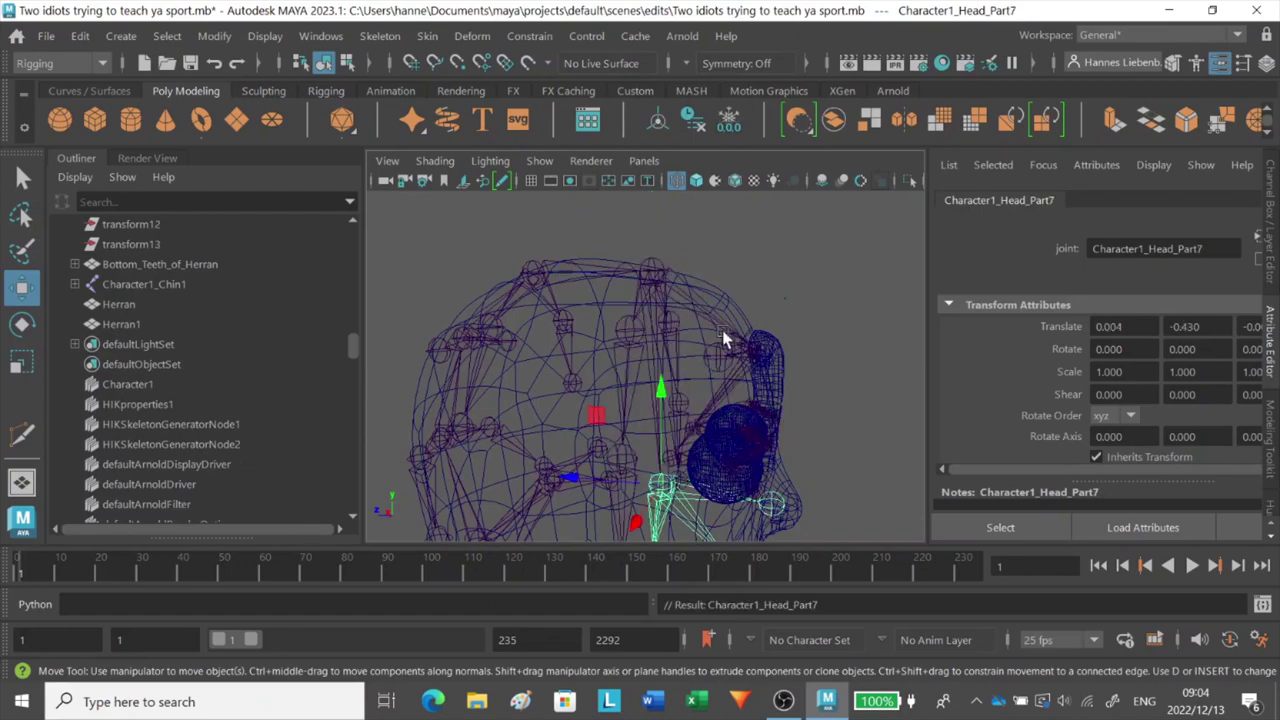
Select the Character1_Head_Part1 joint to check its hierarchy and display the head shaded
{"action": "left_click_drag", "start_coordinate": [757, 366], "coordinate": [578, 316], "text": "alt"}
{"action": "left_click", "coordinate": [515, 262]}
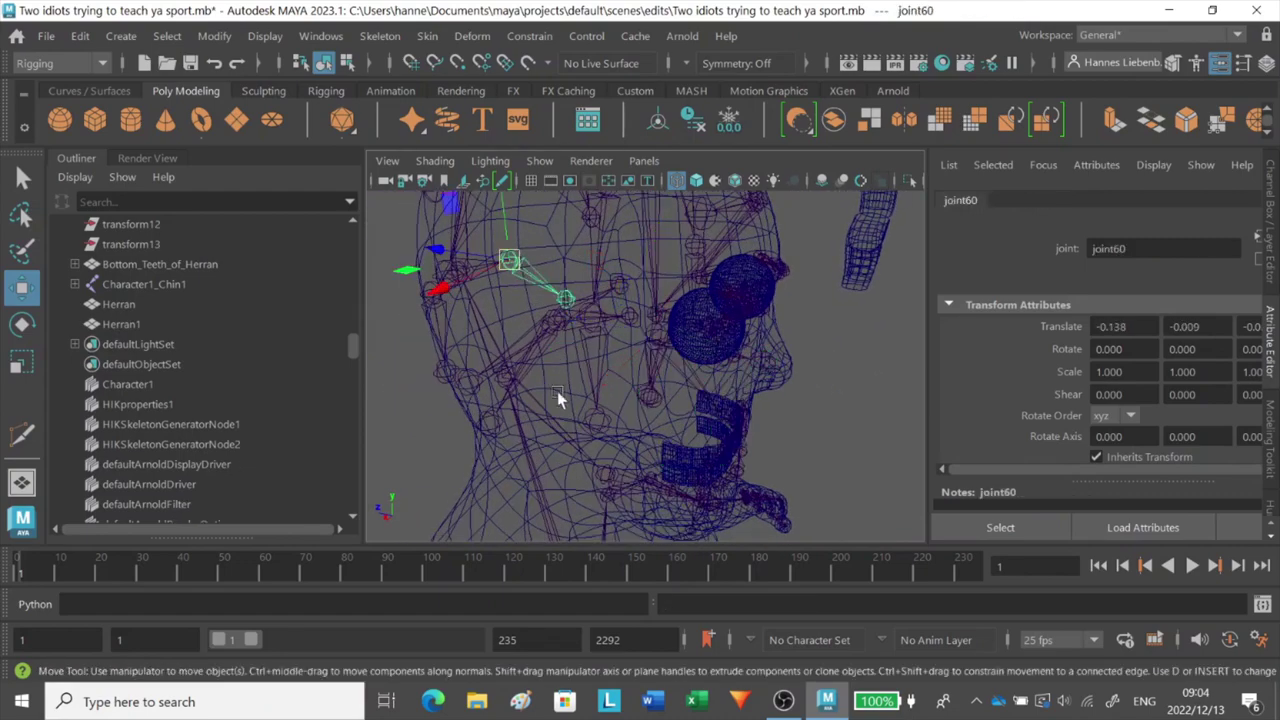
{"action": "left_click", "coordinate": [496, 372]}
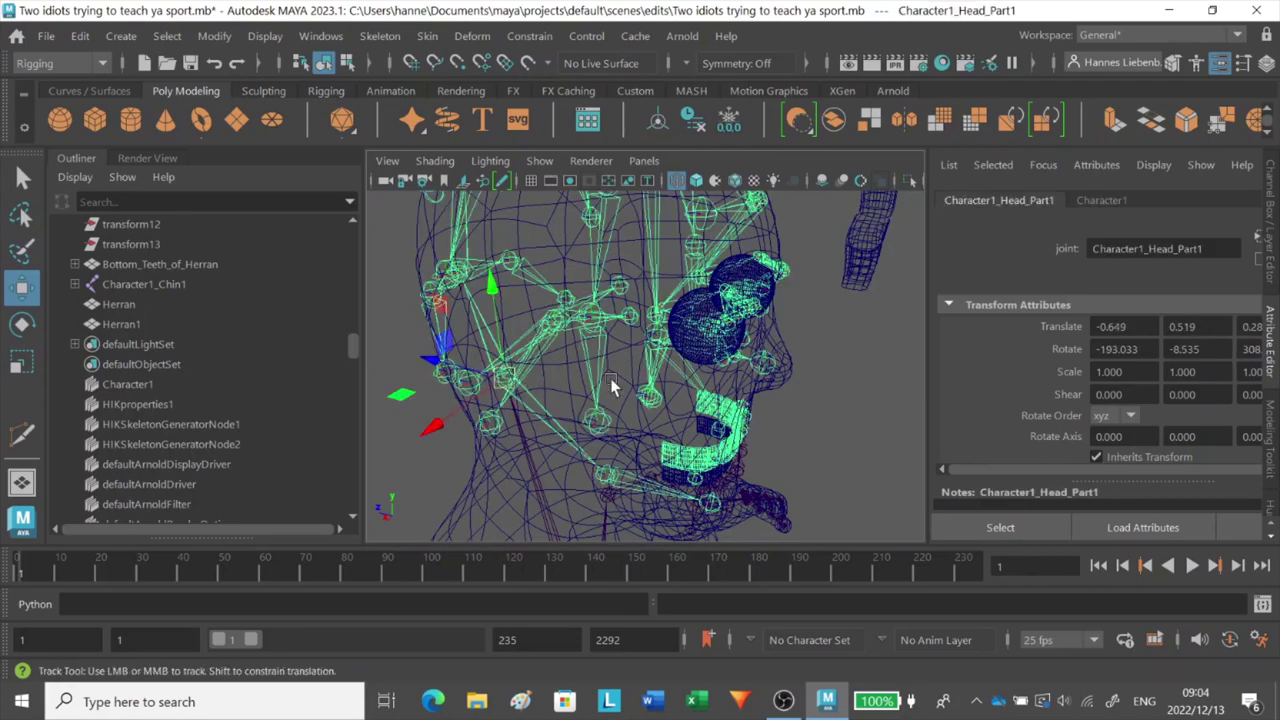
{"action": "mouse_move", "coordinate": [608, 377]}
{"action": "left_mouse_down", "text": "alt"}
{"action": "mouse_move", "coordinate": [570, 375]}
{"action": "mouse_move", "coordinate": [586, 363]}
{"action": "left_mouse_up", "text": "alt"}
{"action": "left_click", "coordinate": [696, 181]}
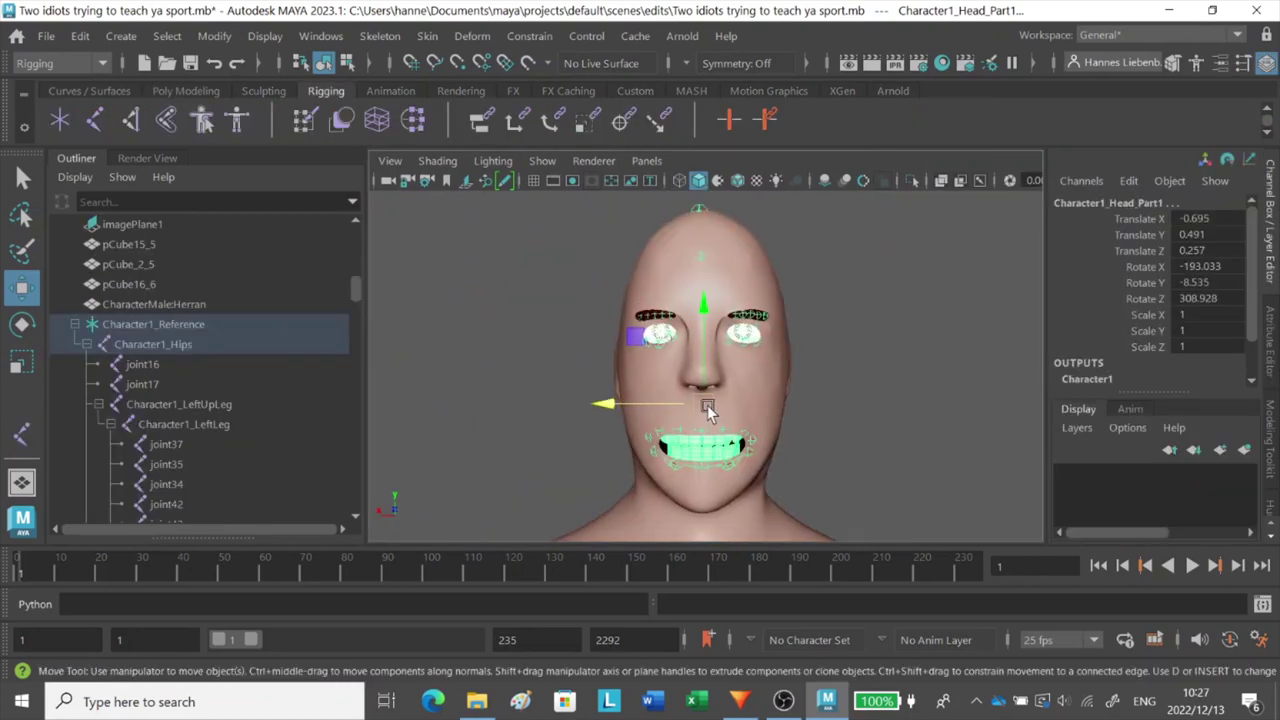
Try moving the selected head joints sideways to test how the face, eyes and teeth follow
{"action": "left_click_drag", "start_coordinate": [706, 408], "coordinate": [595, 426]}
{"action": "key", "text": "ctrl+z"}
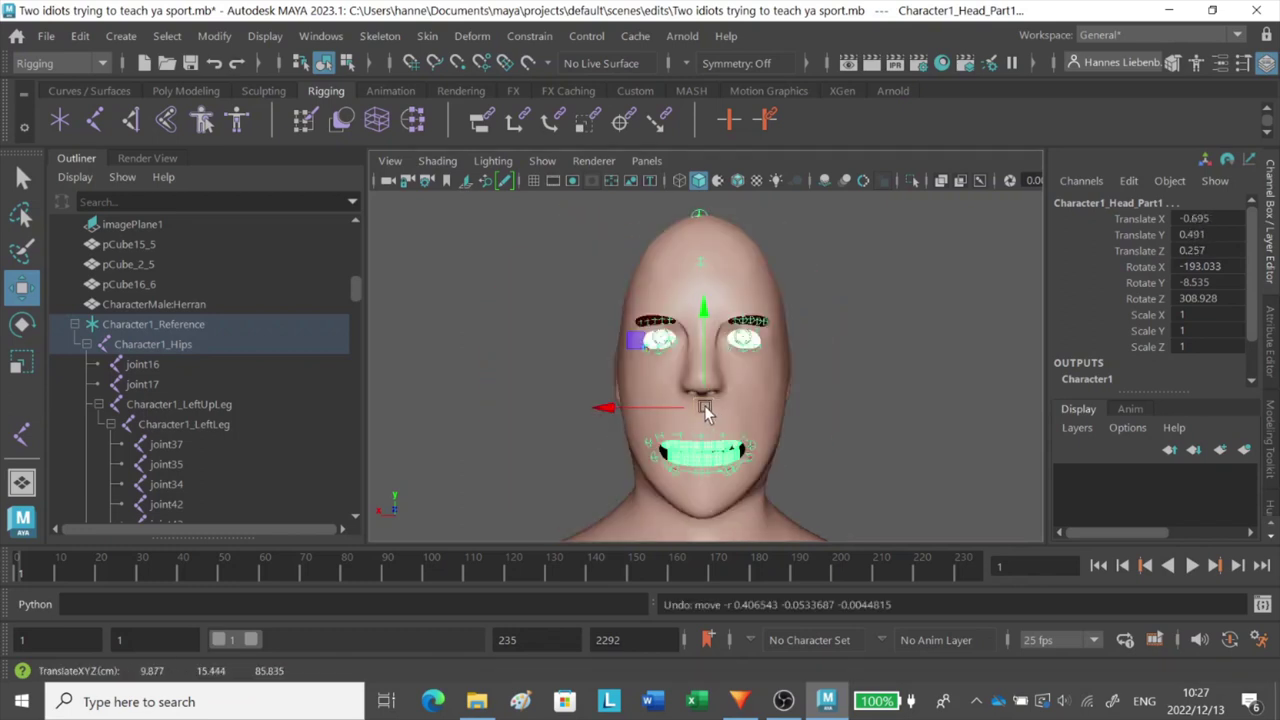
{"action": "left_click_drag", "start_coordinate": [705, 410], "coordinate": [575, 452]}
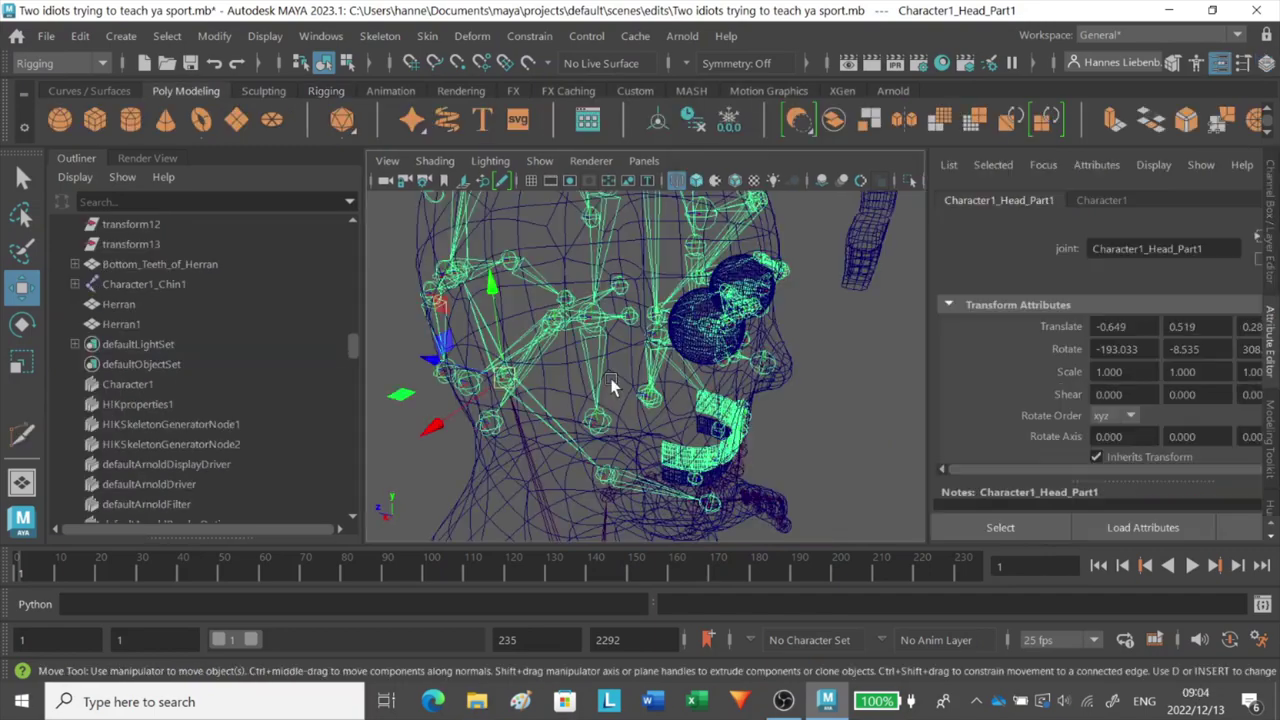
Inspect the head joint hierarchy from a three-quarter view and return the viewport to shaded display
{"action": "left_click_drag", "start_coordinate": [611, 380], "coordinate": [598, 377], "text": "alt"}
{"action": "scroll", "coordinate": [597, 377], "scroll_direction": "down", "scroll_amount": 3}
{"action": "middle_click_drag", "start_coordinate": [598, 377], "coordinate": [578, 355], "text": "alt"}
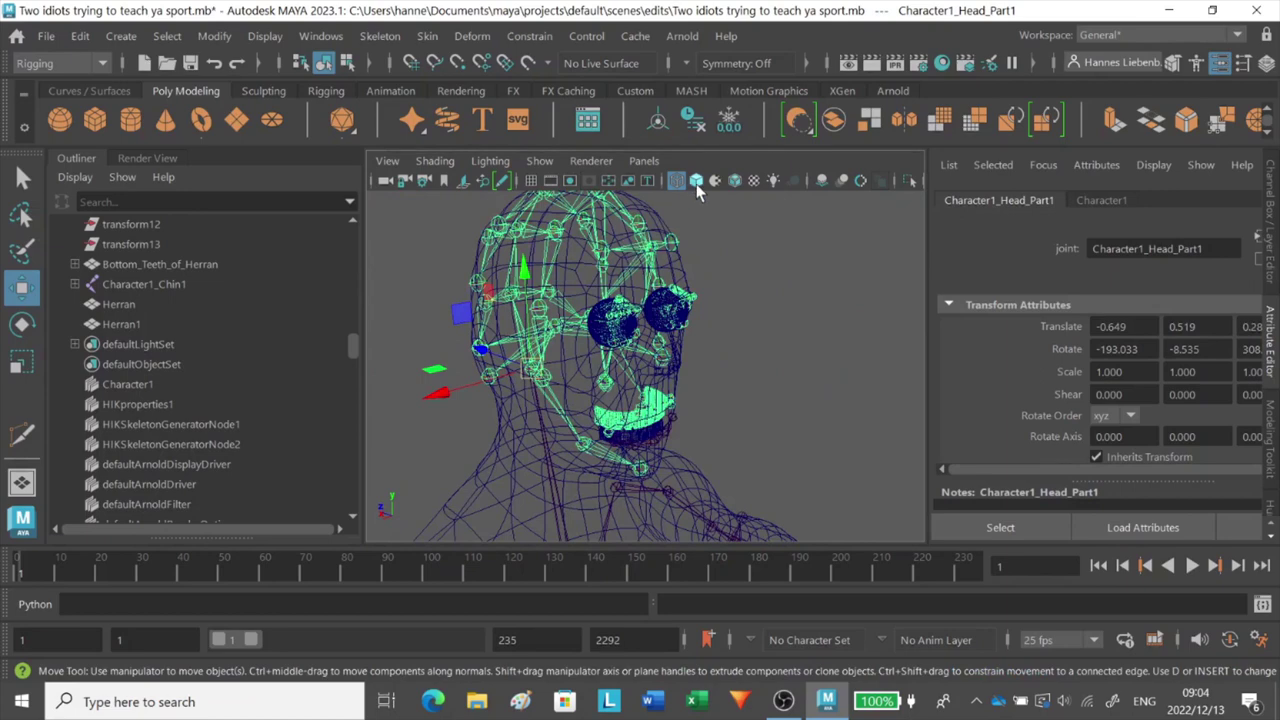
{"action": "left_click", "coordinate": [697, 182]}
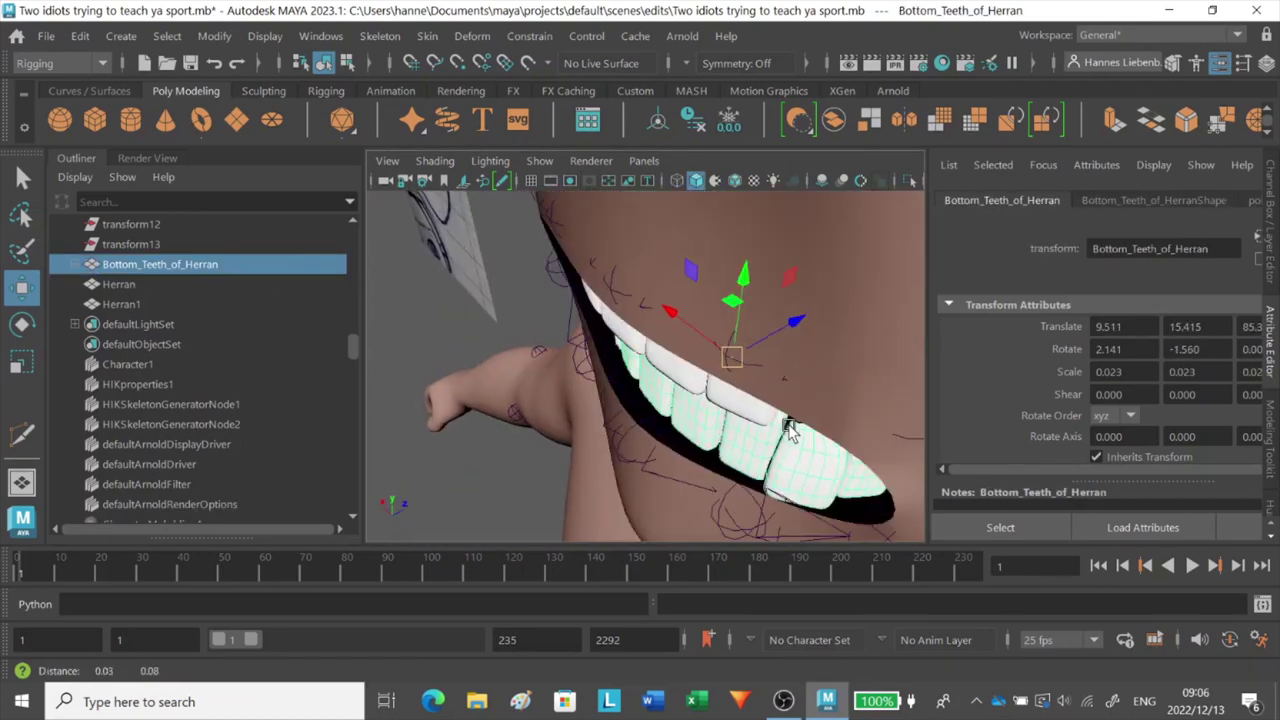
Examine the upper and lower teeth and their joint boxes from inside the mouth
{"action": "scroll", "coordinate": [786, 430], "scroll_direction": "up", "scroll_amount": 5}
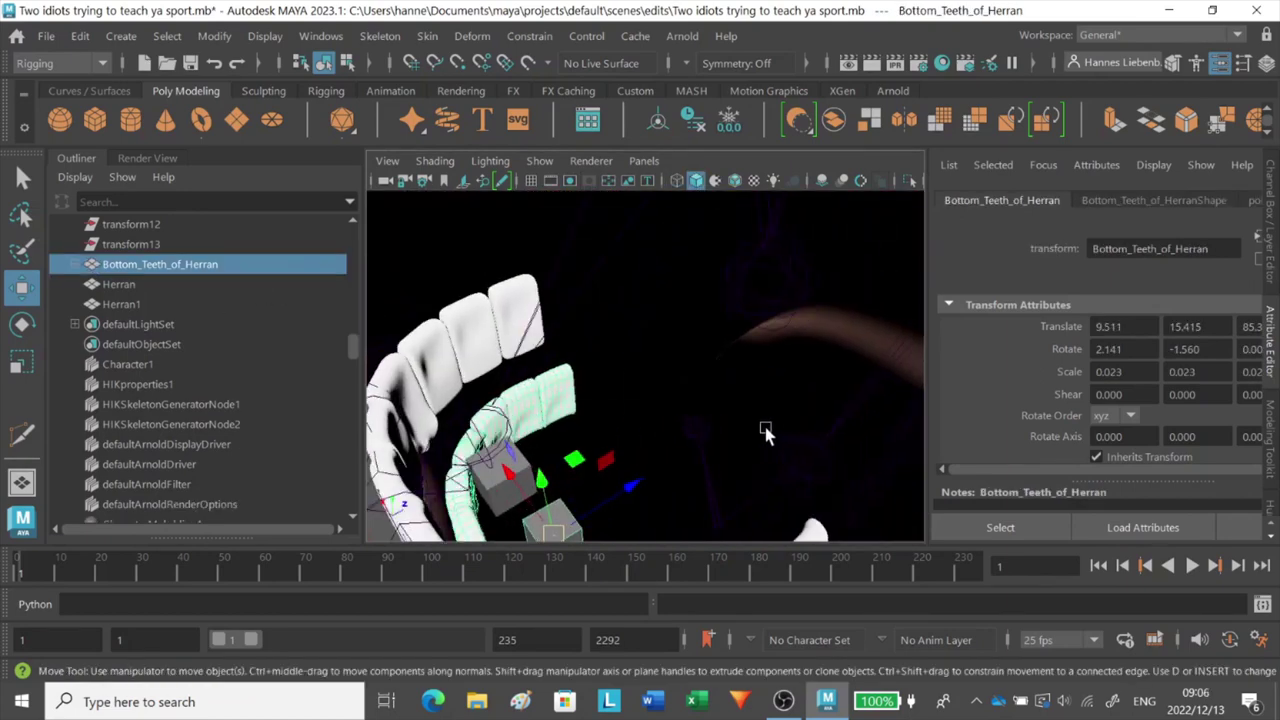
{"action": "left_click_drag", "start_coordinate": [755, 434], "coordinate": [604, 381], "text": "alt"}
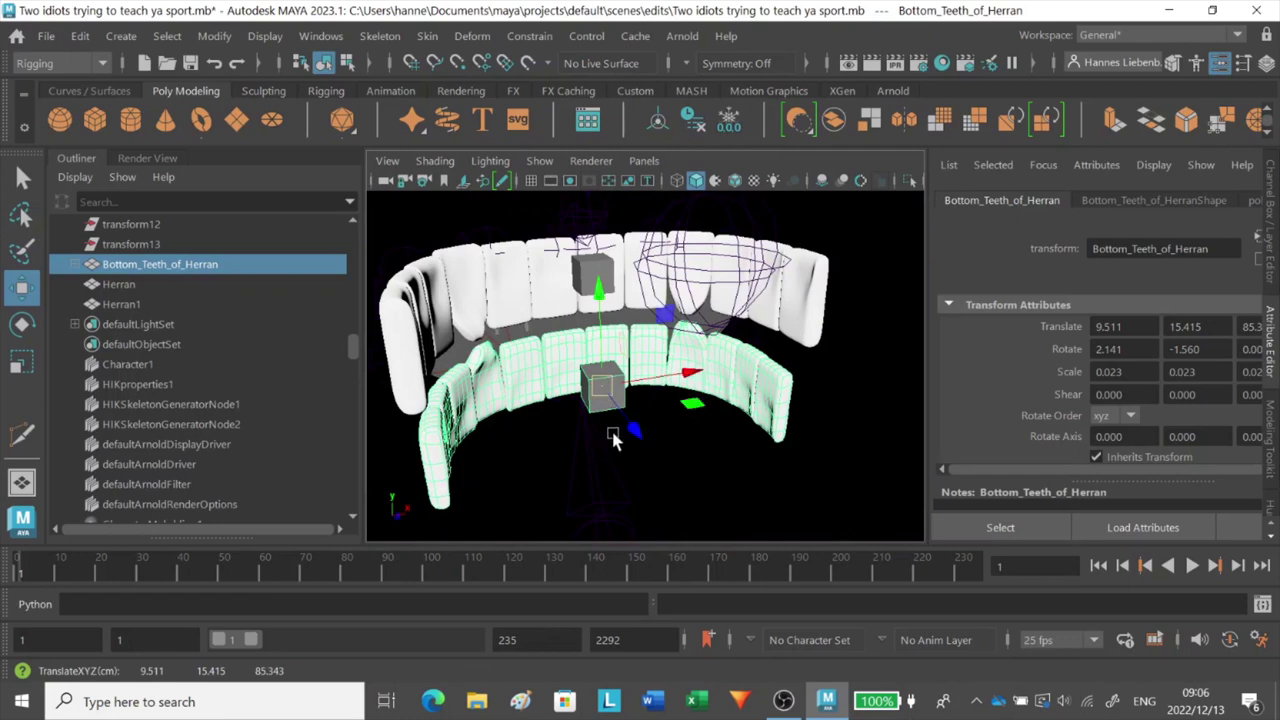
{"action": "left_click_drag", "start_coordinate": [614, 434], "coordinate": [628, 443], "text": "alt"}
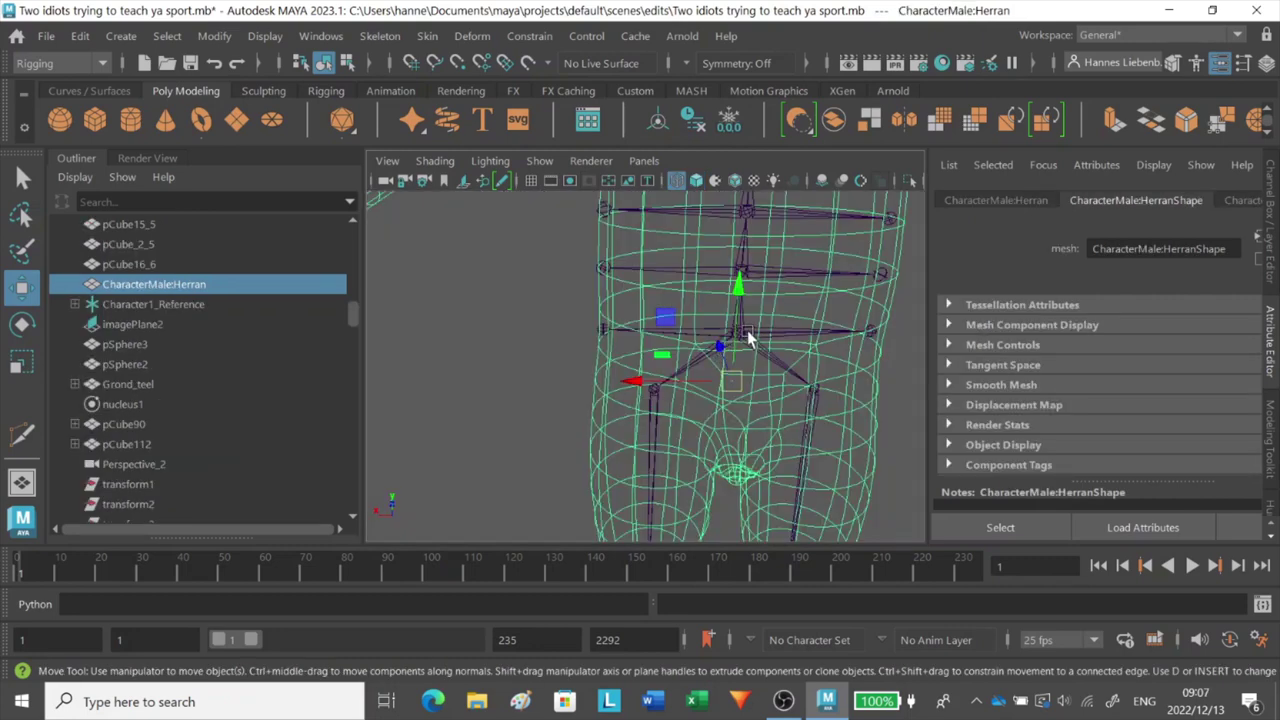
Add the Character1_Hips joint to the CharacterMale:Herran mesh selection and bind the mesh to the skeleton in shaded display
{"action": "left_click", "coordinate": [741, 333]}
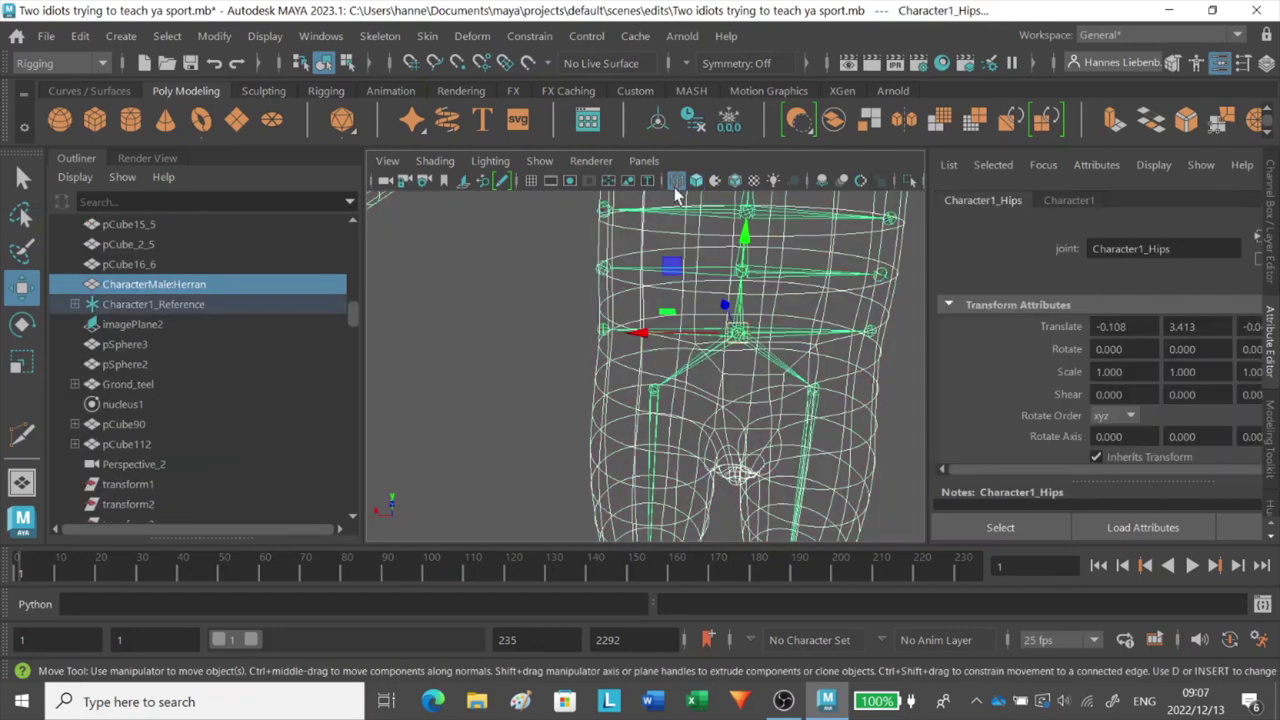
{"action": "left_click", "coordinate": [696, 180]}
{"action": "left_click", "coordinate": [320, 92]}
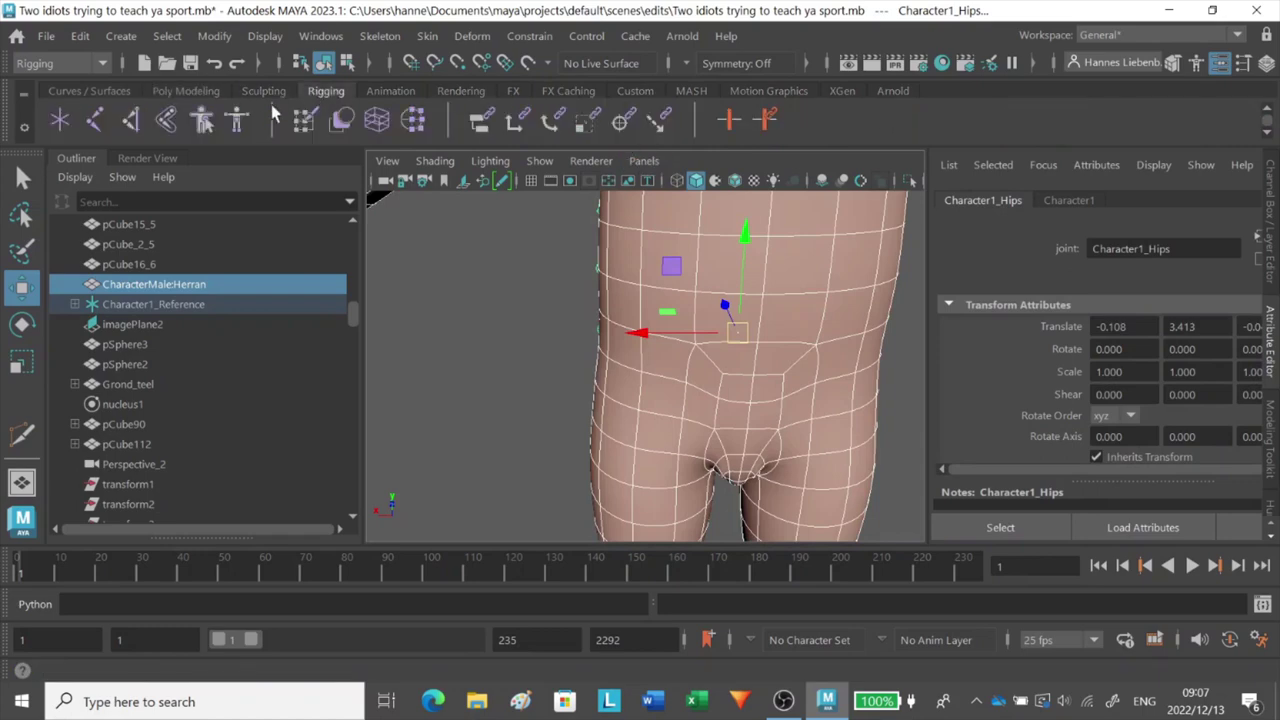
{"action": "left_click", "coordinate": [166, 120]}
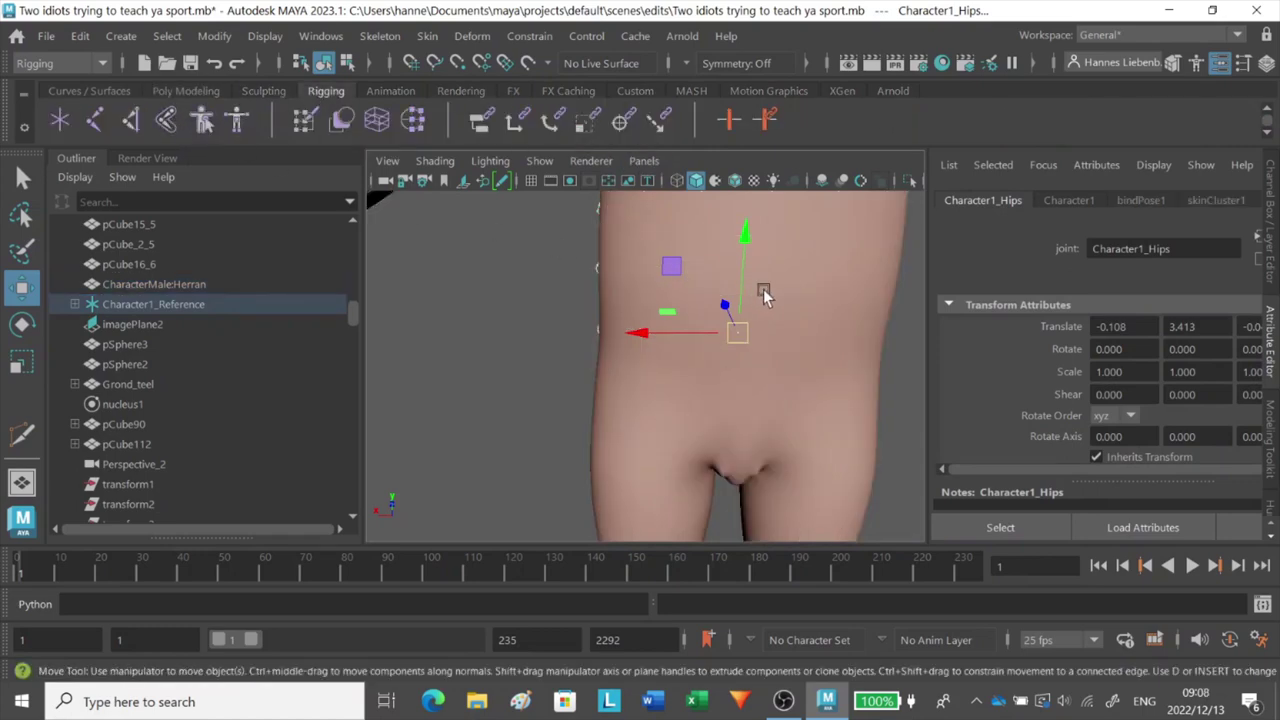
Inspect the bound character from torso to face in wireframe and shaded display
{"action": "middle_click_drag", "start_coordinate": [768, 298], "coordinate": [734, 336], "text": "alt"}
{"action": "left_click_drag", "start_coordinate": [734, 336], "coordinate": [723, 343], "text": "alt"}
{"action": "right_click_drag", "start_coordinate": [723, 343], "coordinate": [667, 320], "text": "alt"}
{"action": "middle_click_drag", "start_coordinate": [667, 320], "coordinate": [675, 335], "text": "alt"}
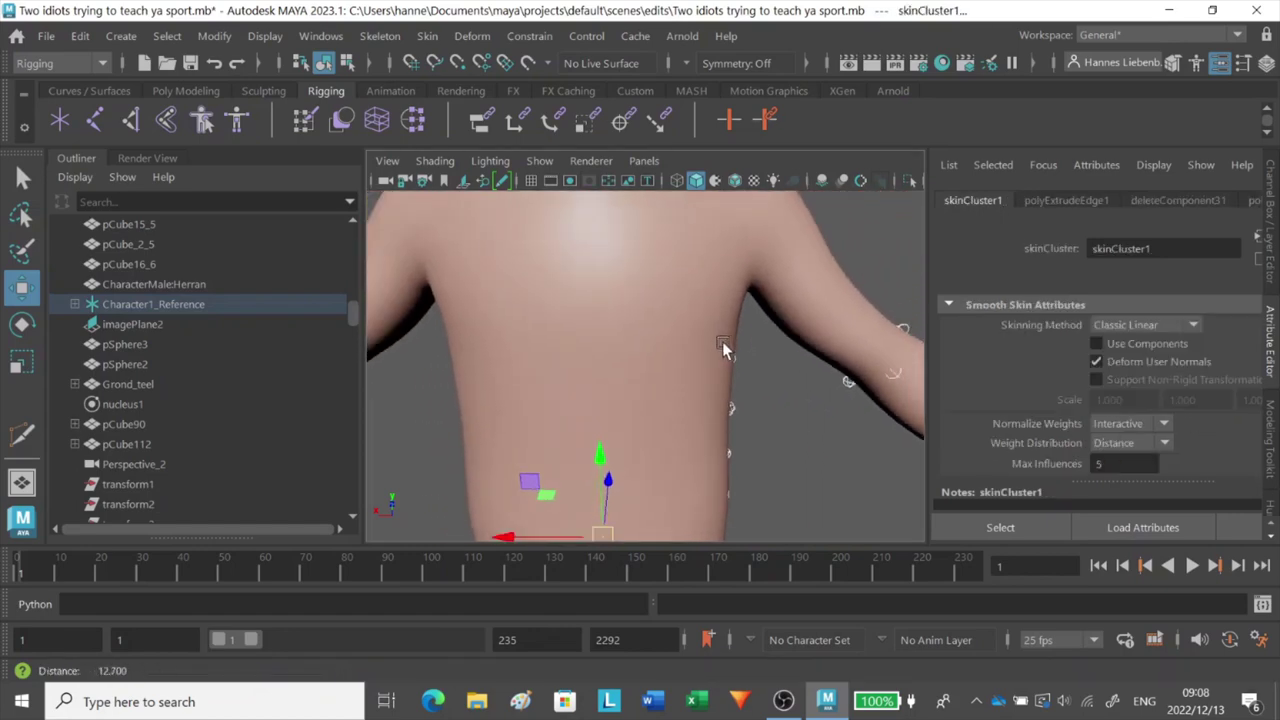
{"action": "left_click", "coordinate": [754, 331]}
{"action": "key", "text": "4"}
{"action": "middle_click_drag", "start_coordinate": [754, 331], "coordinate": [758, 319], "text": "alt"}
{"action": "scroll", "coordinate": [765, 322], "scroll_direction": "up", "scroll_amount": 4}
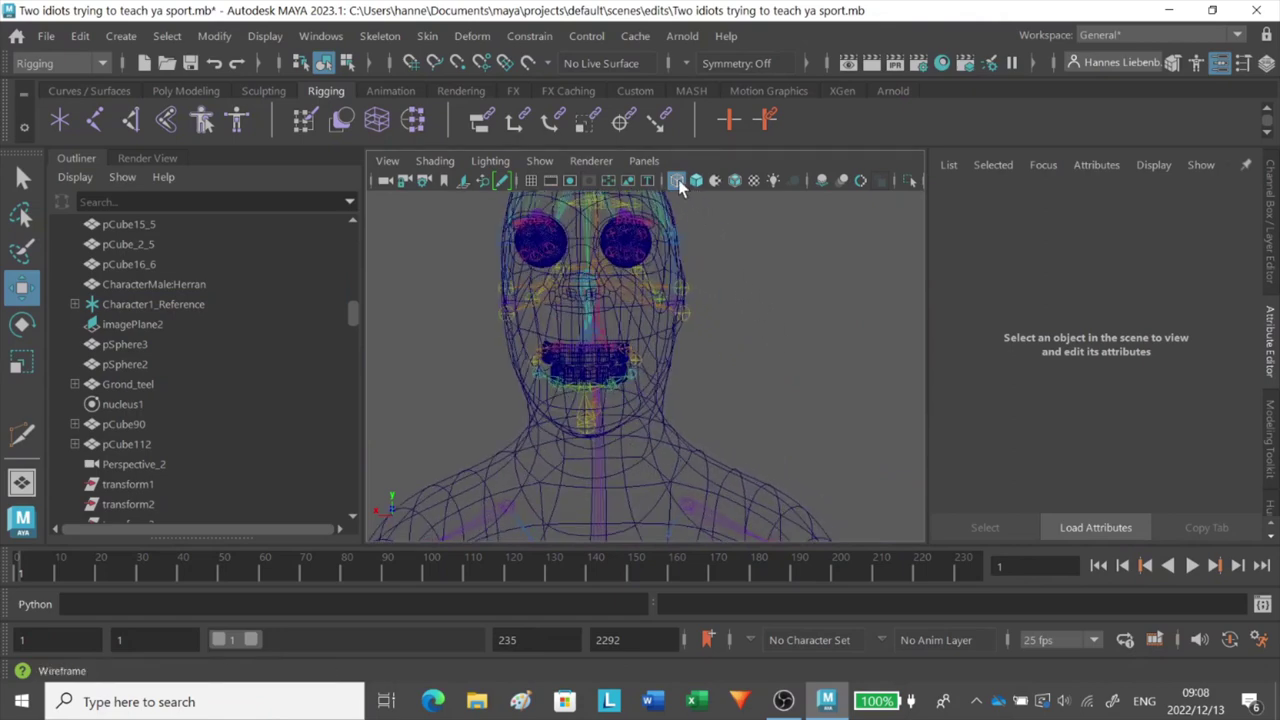
{"action": "left_click", "coordinate": [679, 185]}
{"action": "left_click_drag", "start_coordinate": [702, 326], "coordinate": [741, 342], "text": "alt"}
{"action": "middle_click_drag", "start_coordinate": [741, 342], "coordinate": [718, 355], "text": "alt"}
{"action": "left_click_drag", "start_coordinate": [720, 356], "coordinate": [565, 325], "text": "alt"}
{"action": "middle_click_drag", "start_coordinate": [565, 325], "coordinate": [623, 343], "text": "alt"}
{"action": "scroll", "coordinate": [623, 343], "scroll_direction": "up", "scroll_amount": 5}
Try moving individual joints along the character's right eyebrow to test how the brow deforms
{"action": "left_click", "coordinate": [680, 330]}
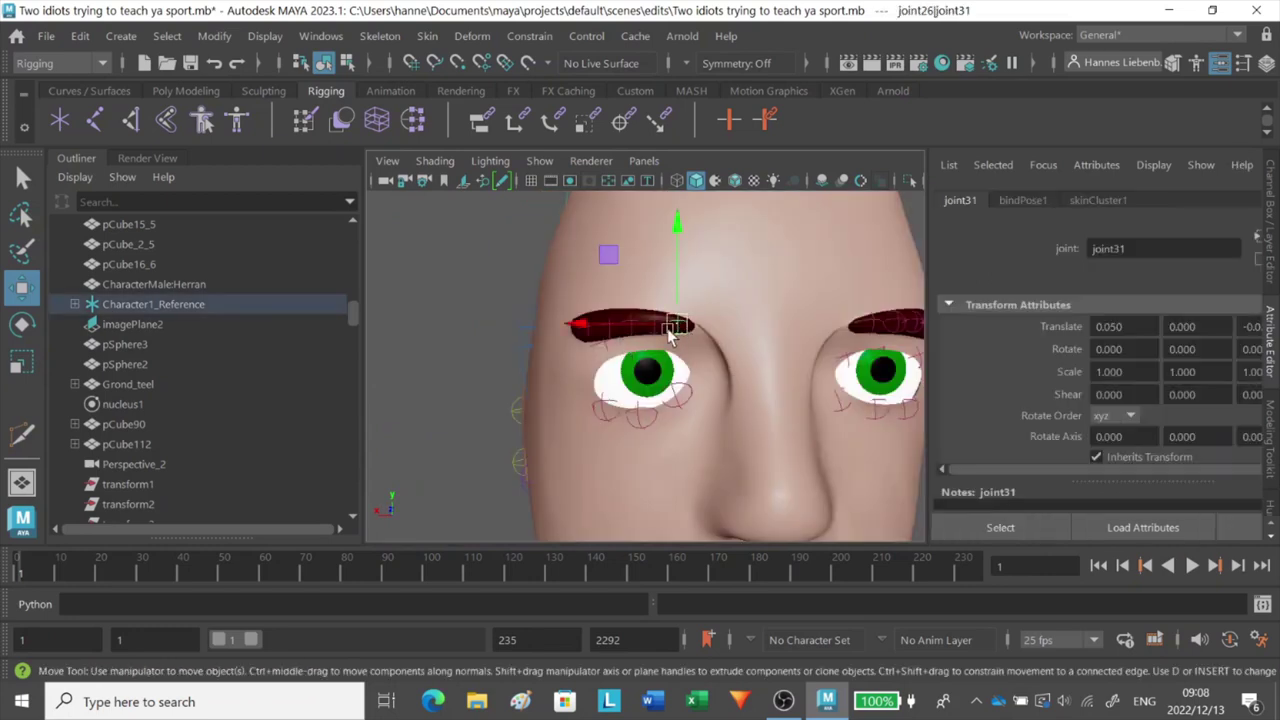
{"action": "left_click_drag", "start_coordinate": [662, 328], "coordinate": [632, 318]}
{"action": "left_click", "coordinate": [603, 330]}
{"action": "mouse_move", "coordinate": [587, 230]}
{"action": "left_mouse_down"}
{"action": "mouse_move", "coordinate": [603, 181]}
{"action": "mouse_move", "coordinate": [609, 221]}
{"action": "left_mouse_up"}
{"action": "left_click_drag", "start_coordinate": [683, 297], "coordinate": [630, 310], "text": "alt"}
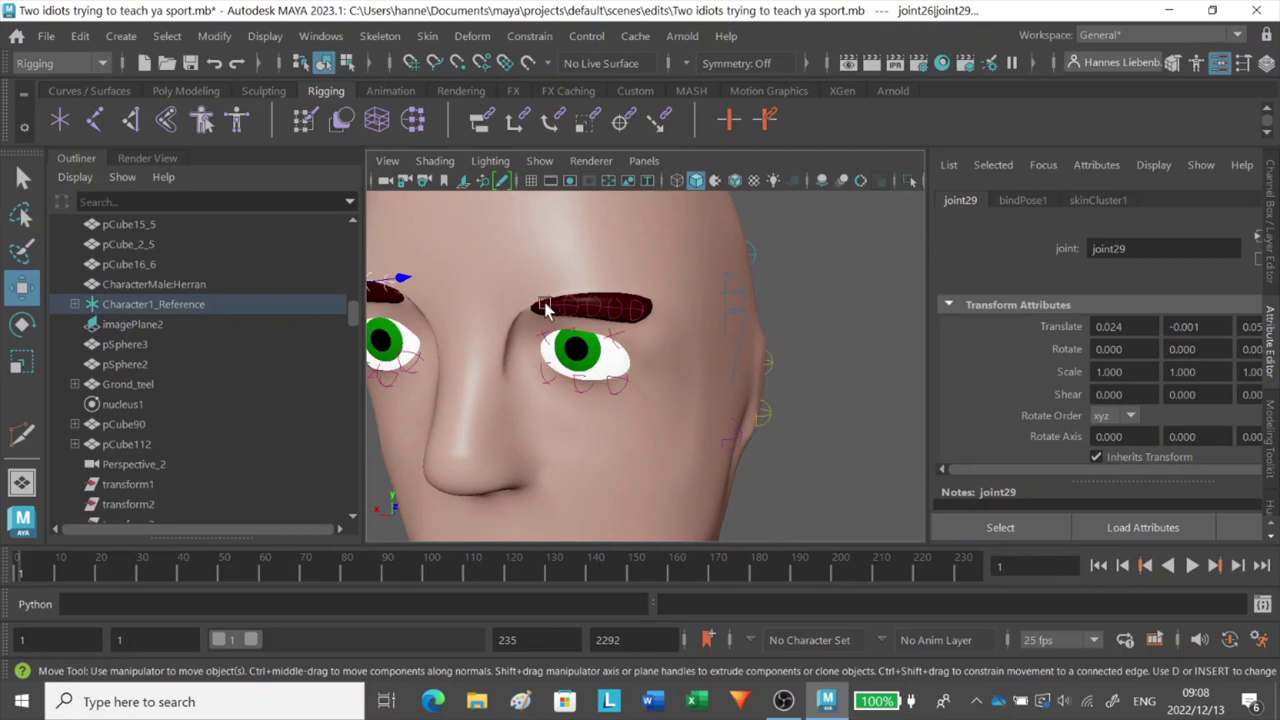
Try lowering the row of joints along the character's left eyebrow to test an angry expression
{"action": "left_click", "coordinate": [546, 305]}
{"action": "left_click", "coordinate": [571, 308], "text": "shift"}
{"action": "left_click", "coordinate": [594, 309], "text": "shift"}
{"action": "left_click", "coordinate": [616, 311], "text": "shift"}
{"action": "left_click", "coordinate": [639, 315], "text": "shift"}
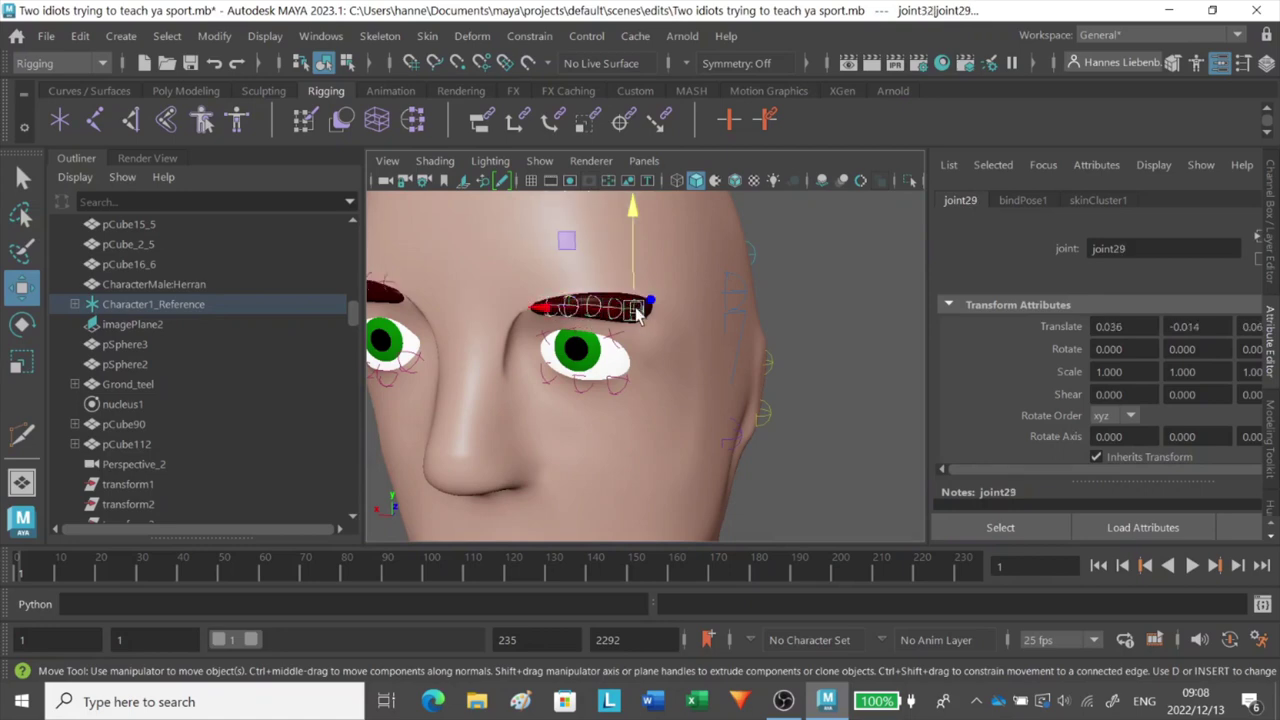
{"action": "left_click_drag", "start_coordinate": [637, 313], "coordinate": [676, 343]}
{"action": "left_click_drag", "start_coordinate": [786, 207], "coordinate": [787, 211]}
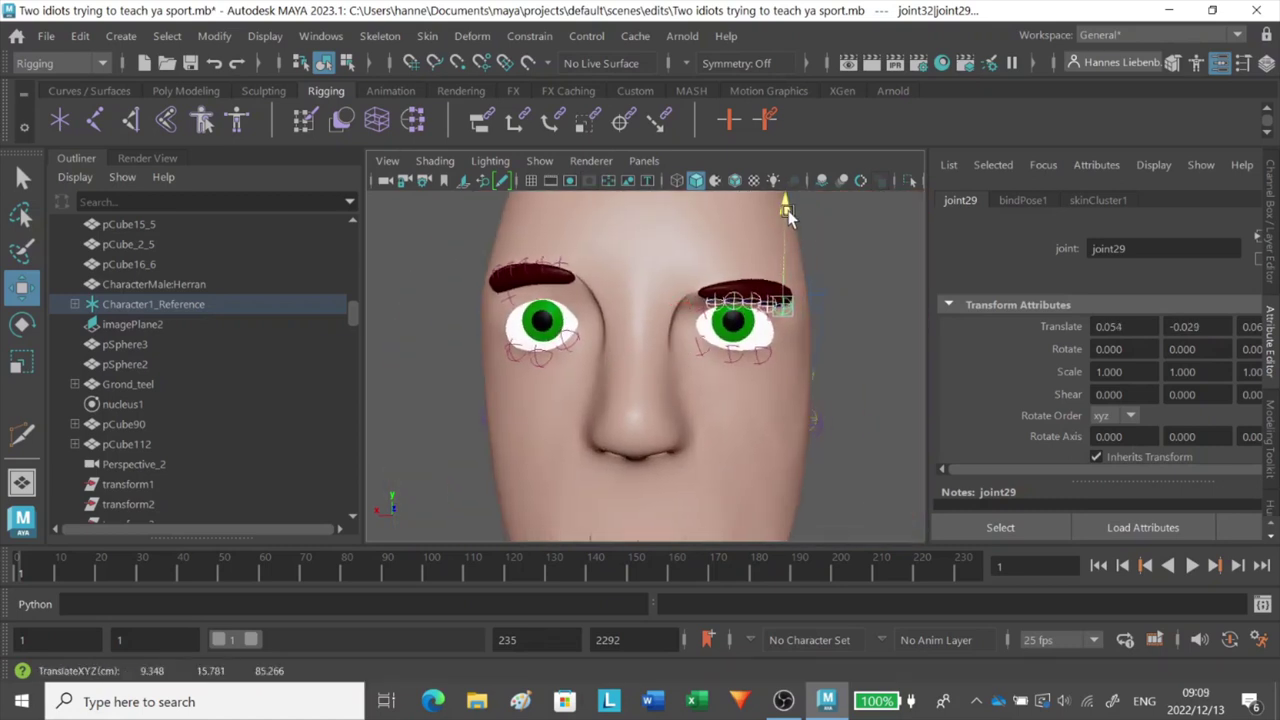
{"action": "left_click", "coordinate": [860, 295]}
{"action": "left_click_drag", "start_coordinate": [811, 353], "coordinate": [814, 353], "text": "alt"}
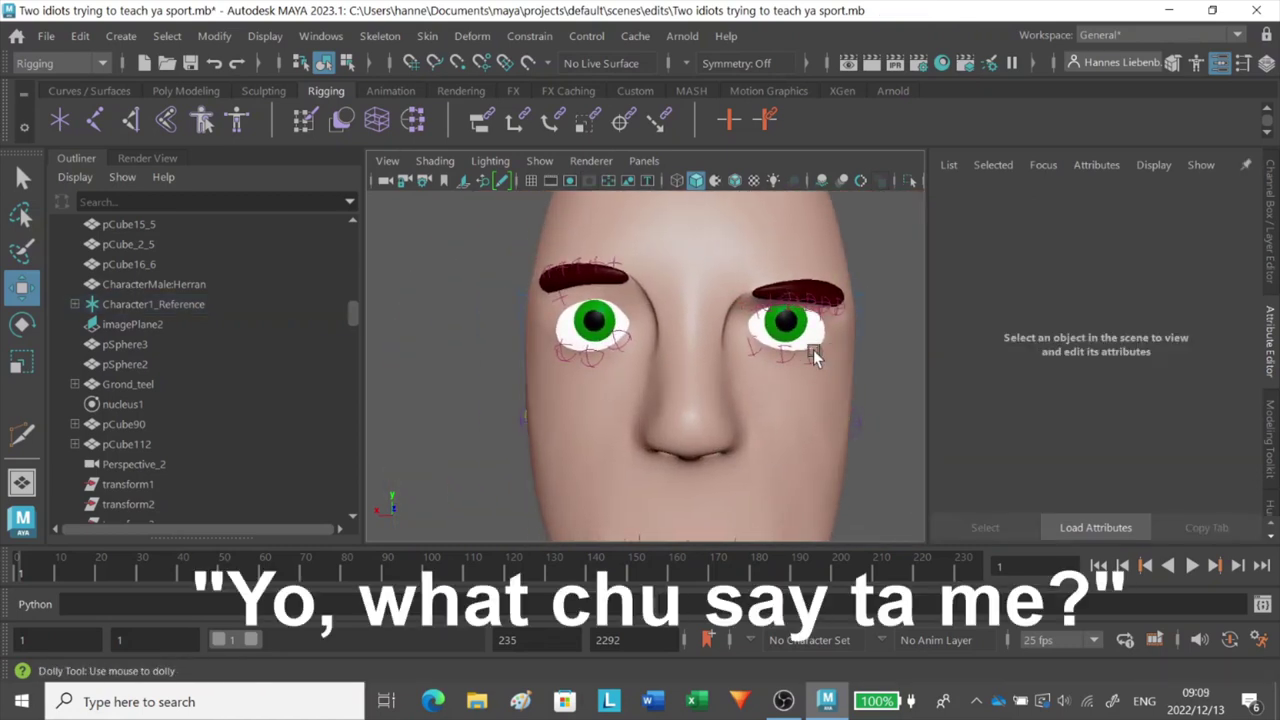
Rotate the Inside_top_part_of_right_eye joint to test lowering the right upper eyelid partway over the eye
{"action": "scroll", "coordinate": [811, 353], "scroll_direction": "down", "scroll_amount": 1}
{"action": "left_click", "coordinate": [622, 312]}
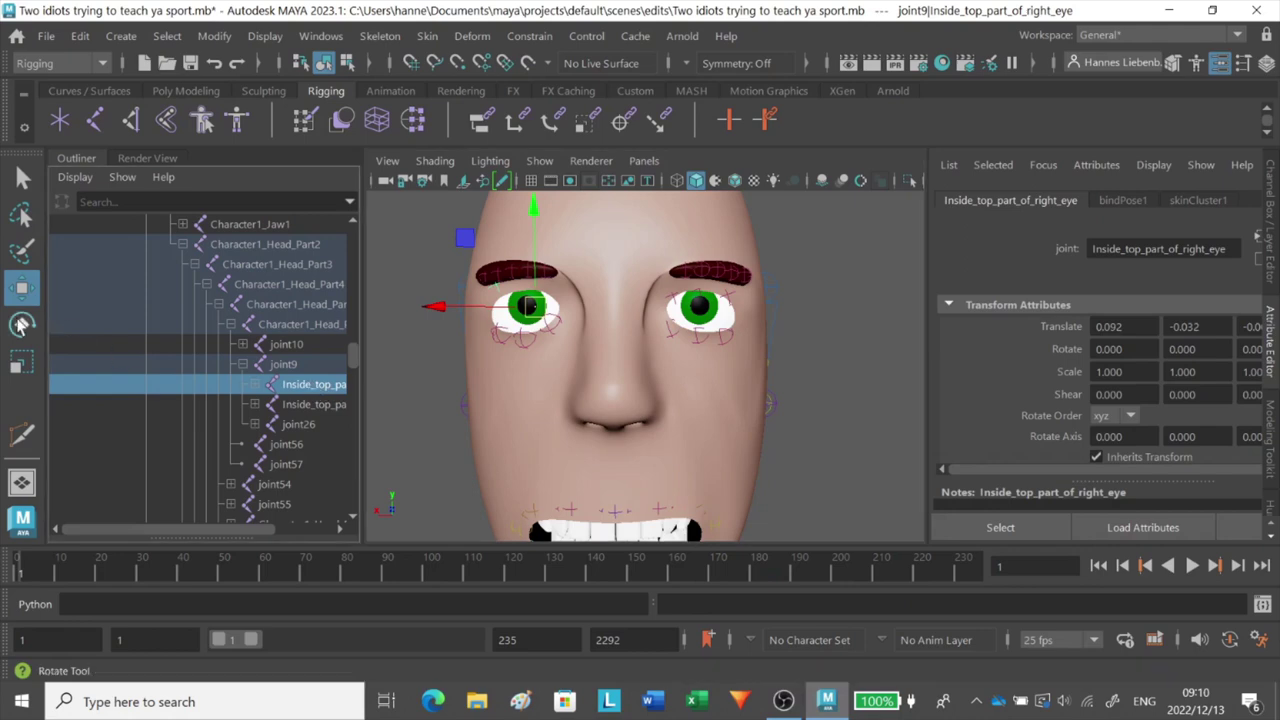
{"action": "left_click", "coordinate": [22, 323]}
{"action": "left_click_drag", "start_coordinate": [577, 345], "coordinate": [580, 348], "text": "alt"}
{"action": "middle_click_drag", "start_coordinate": [580, 348], "coordinate": [638, 371], "text": "alt"}
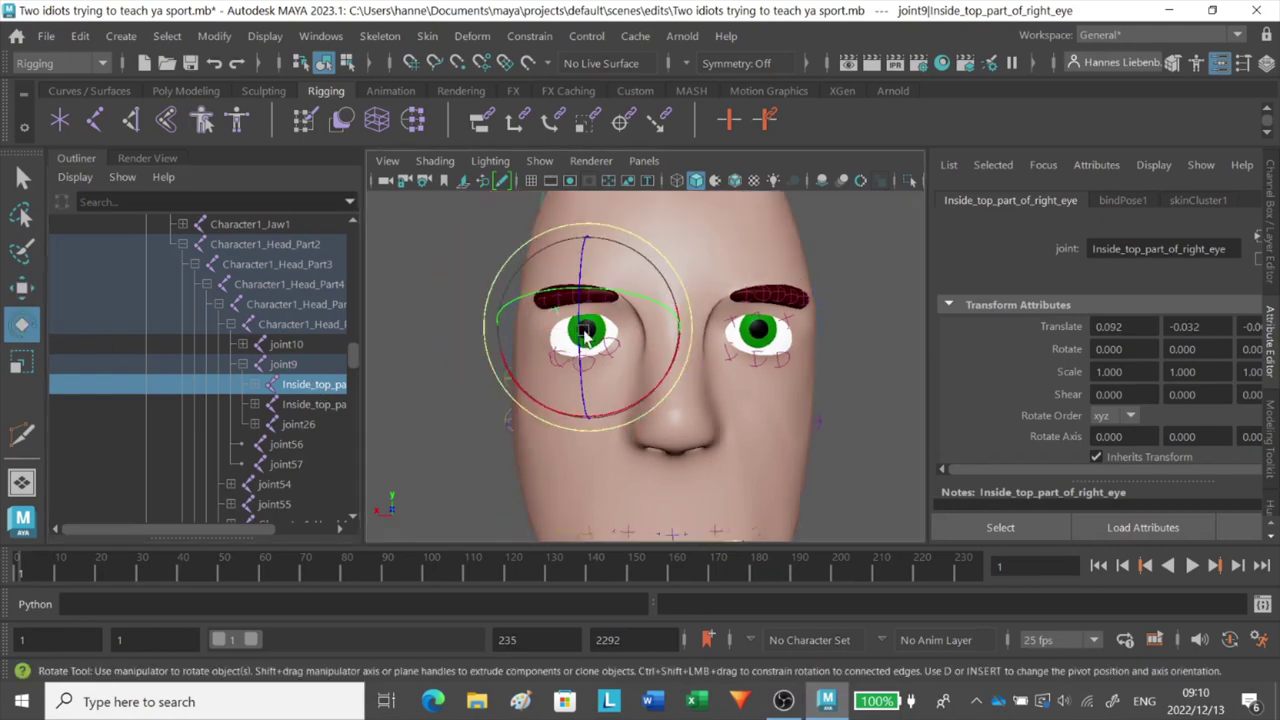
{"action": "left_click_drag", "start_coordinate": [587, 275], "coordinate": [576, 364]}
{"action": "left_click_drag", "start_coordinate": [600, 345], "coordinate": [617, 320]}
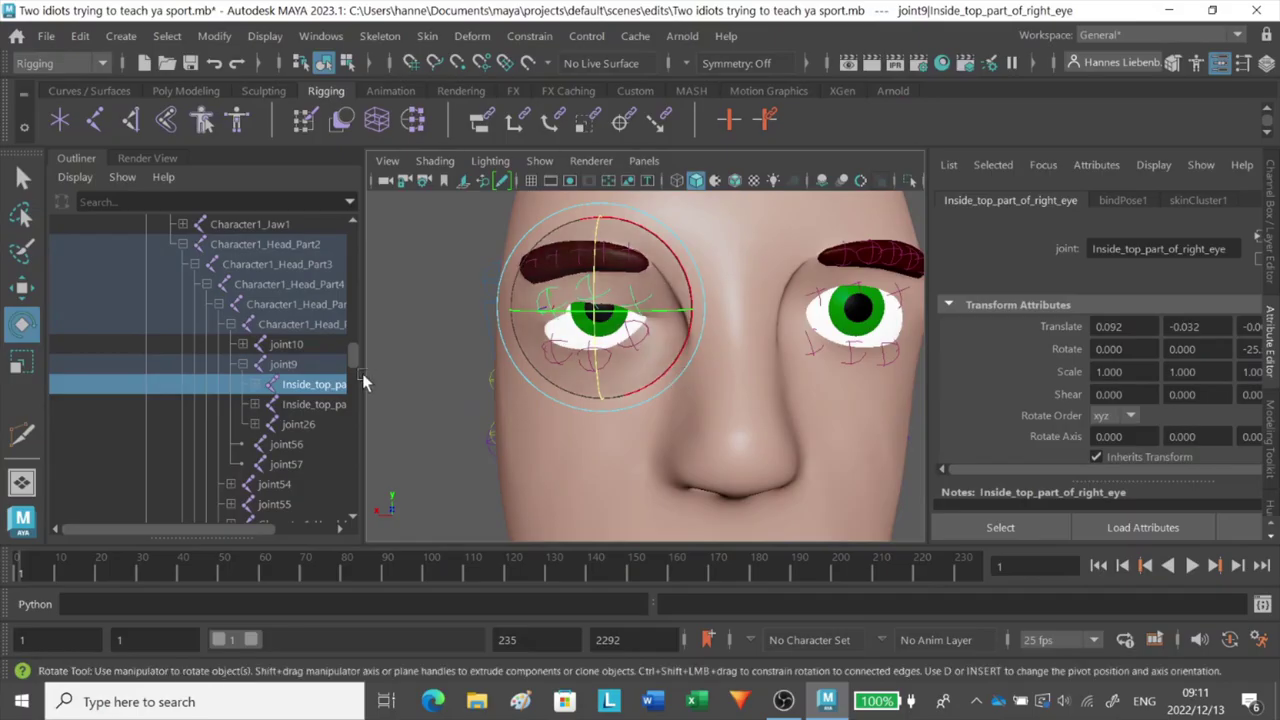
Rotate the Inside_top_part_of_right_eye1 joint to test raising and lowering the right lower eyelid
{"action": "left_click", "coordinate": [322, 405]}
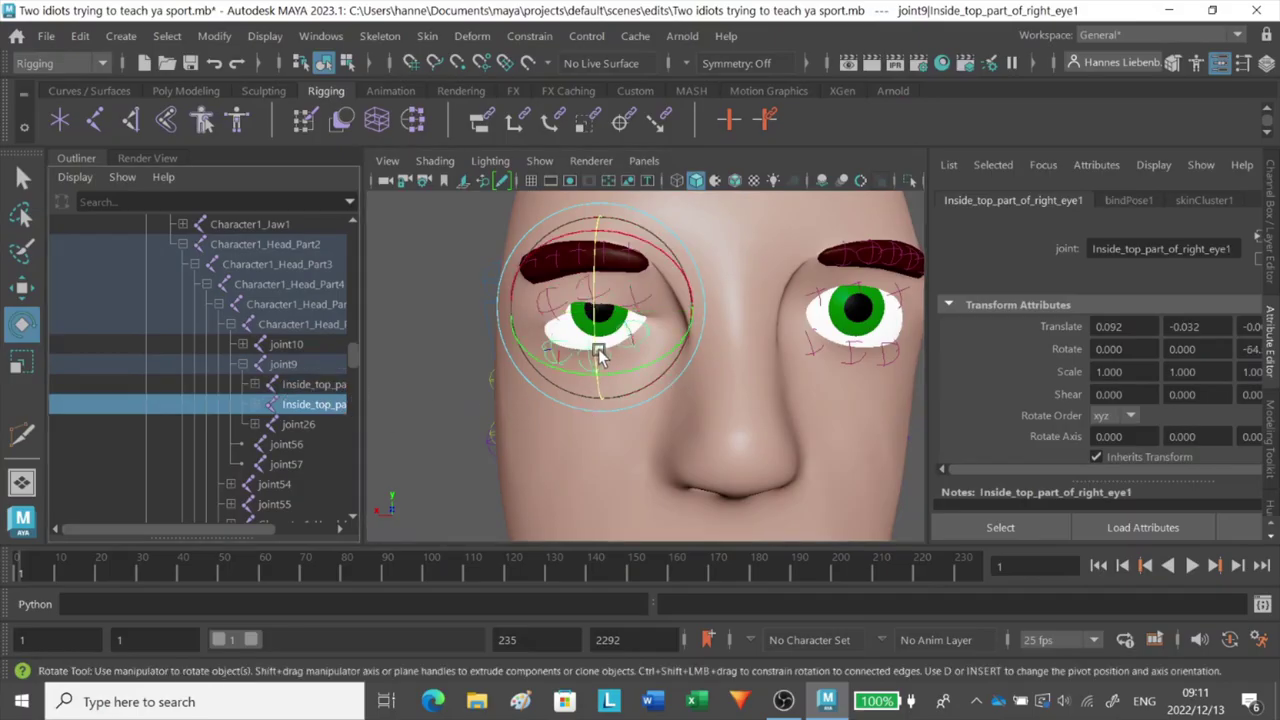
{"action": "left_click_drag", "start_coordinate": [598, 355], "coordinate": [612, 280]}
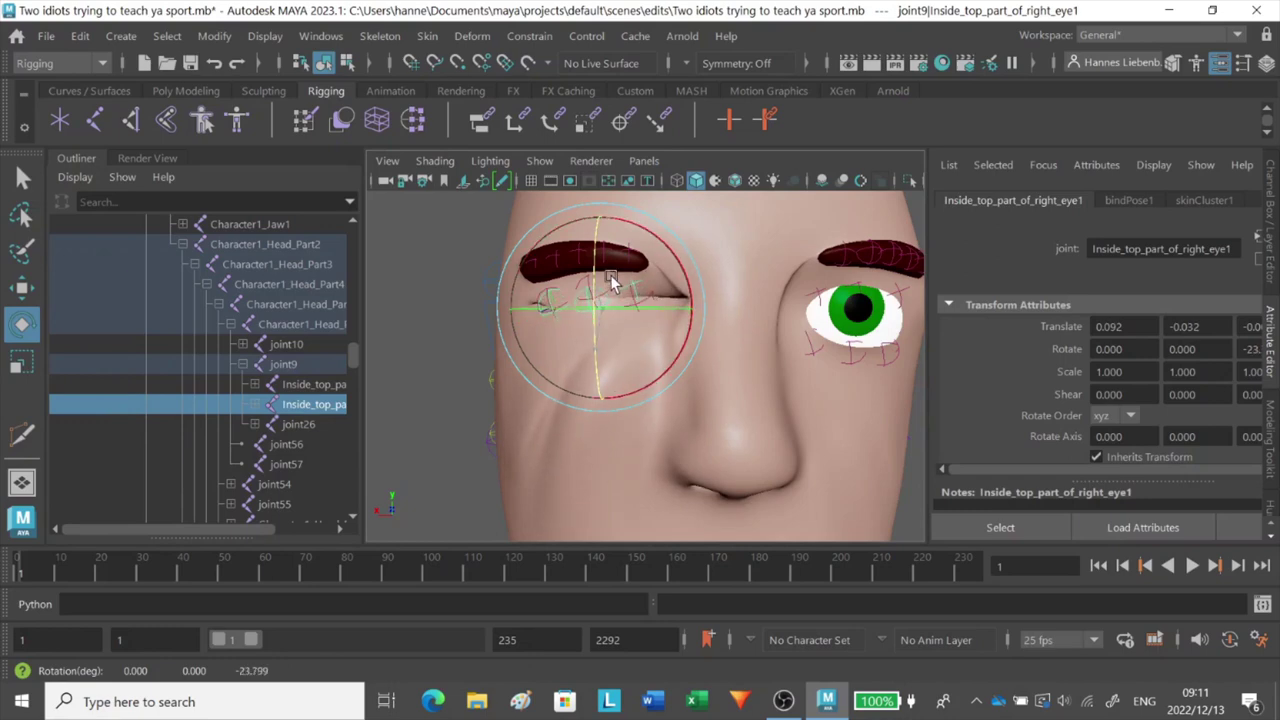
{"action": "left_click_drag", "start_coordinate": [610, 275], "coordinate": [615, 340]}
Try moving the Eye_lit_1 joint on the right upper eyelid to adjust the lid's shape
{"action": "left_click", "coordinate": [475, 273]}
{"action": "left_click", "coordinate": [586, 292]}
{"action": "key", "text": "w"}
{"action": "left_click_drag", "start_coordinate": [586, 292], "coordinate": [600, 357], "text": "alt"}
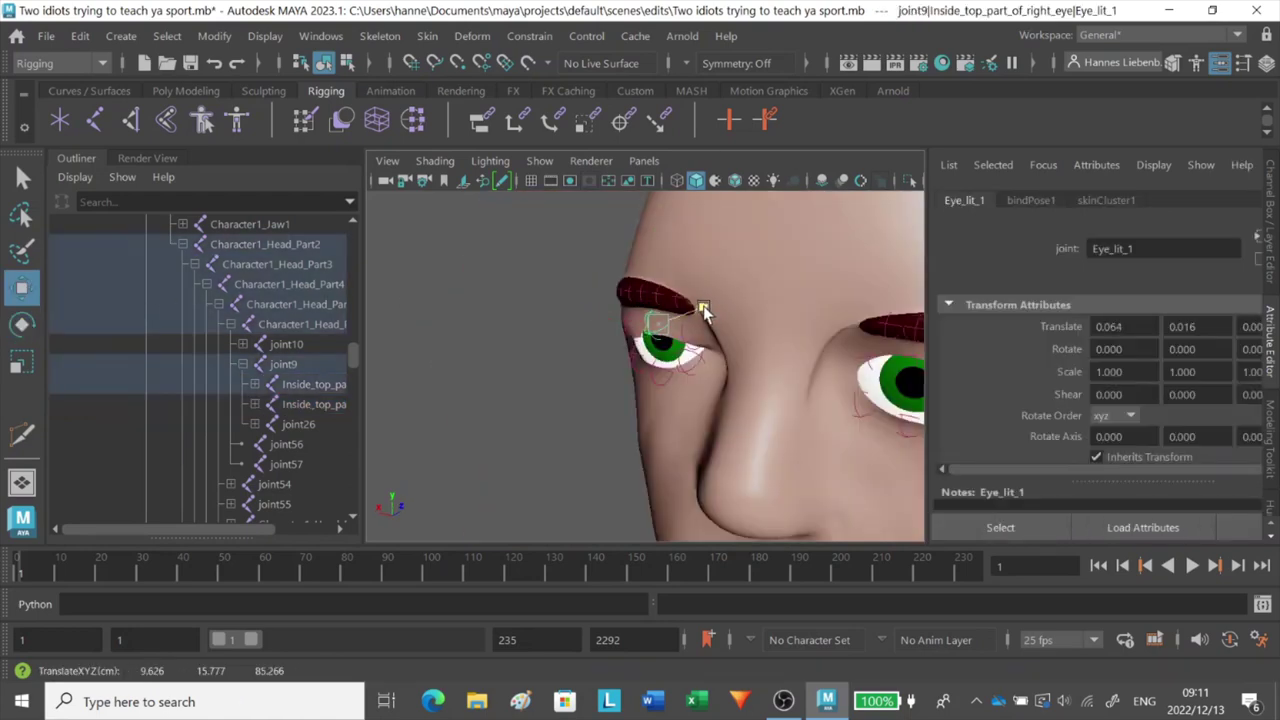
Try the Rotate tool on the right eye's lower eyelid joint, and undo the last change
{"action": "left_click_drag", "start_coordinate": [703, 352], "coordinate": [589, 269], "text": "alt"}
{"action": "left_click", "coordinate": [315, 404]}
{"action": "key", "text": "e"}
{"action": "middle_click_drag", "start_coordinate": [665, 349], "coordinate": [527, 319], "text": "alt"}
{"action": "key", "text": "ctrl+z"}
Rotate the two Inside_top_part joints under joint10 to bring the left eye's upper and lower eyelids together
{"action": "left_click", "coordinate": [655, 290]}
{"action": "left_click", "coordinate": [23, 299]}
{"action": "middle_click_drag", "start_coordinate": [308, 413], "coordinate": [240, 430], "text": "alt"}
{"action": "left_click", "coordinate": [188, 340]}
{"action": "left_click", "coordinate": [250, 360]}
{"action": "key", "text": "e"}
{"action": "left_click_drag", "start_coordinate": [650, 245], "coordinate": [663, 271]}
{"action": "left_click", "coordinate": [287, 381]}
{"action": "left_click_drag", "start_coordinate": [663, 334], "coordinate": [668, 354]}
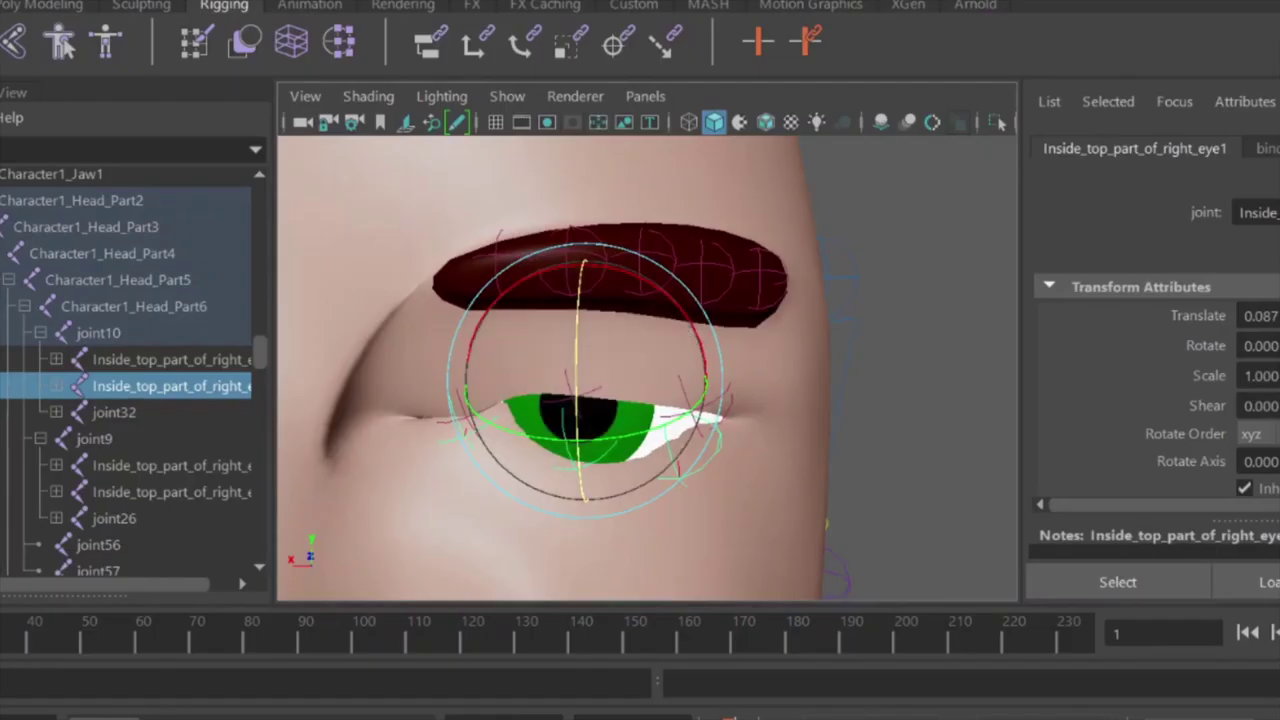
Move the individual eyelid joints along the left eye to close the gap between the lids
{"action": "key", "text": "w"}
{"action": "left_click", "coordinate": [596, 467]}
{"action": "left_click", "coordinate": [586, 414]}
{"action": "left_click_drag", "start_coordinate": [588, 414], "coordinate": [590, 418]}
{"action": "left_click", "coordinate": [689, 463]}
{"action": "left_click_drag", "start_coordinate": [687, 446], "coordinate": [687, 430]}
{"action": "left_click", "coordinate": [604, 371]}
{"action": "left_click", "coordinate": [570, 370]}
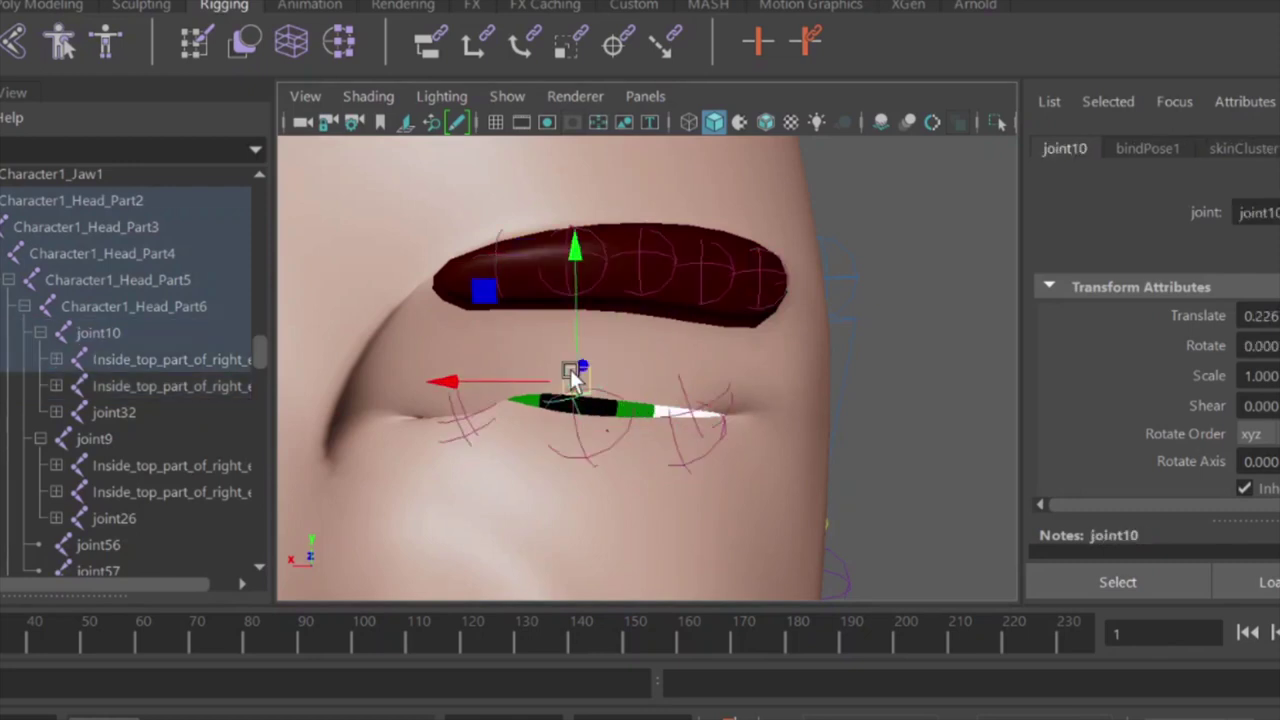
{"action": "left_click_drag", "start_coordinate": [578, 393], "coordinate": [577, 433]}
{"action": "left_click", "coordinate": [686, 394]}
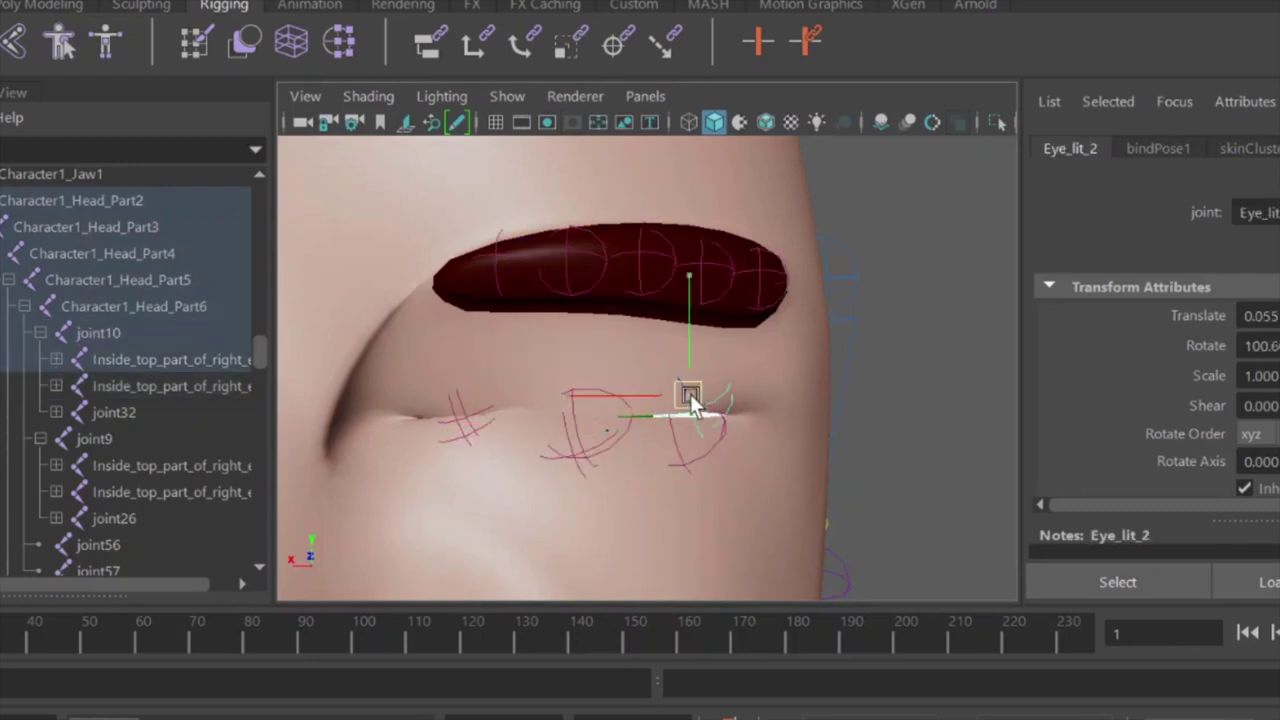
Rotate the upper and lower eyelid joints under joint10 to open the left eye
{"action": "left_click", "coordinate": [151, 390]}
{"action": "left_click", "coordinate": [175, 358]}
{"action": "key", "text": "e"}
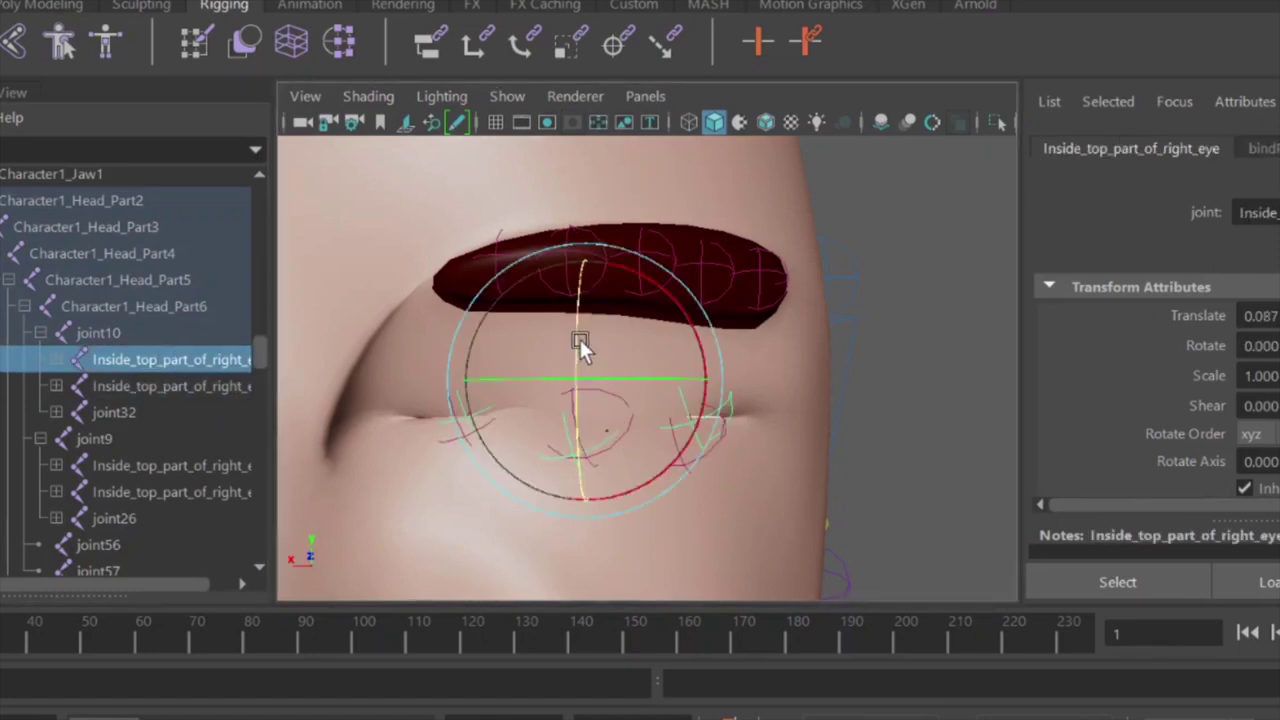
{"action": "left_click_drag", "start_coordinate": [579, 334], "coordinate": [596, 280]}
{"action": "left_click", "coordinate": [160, 386]}
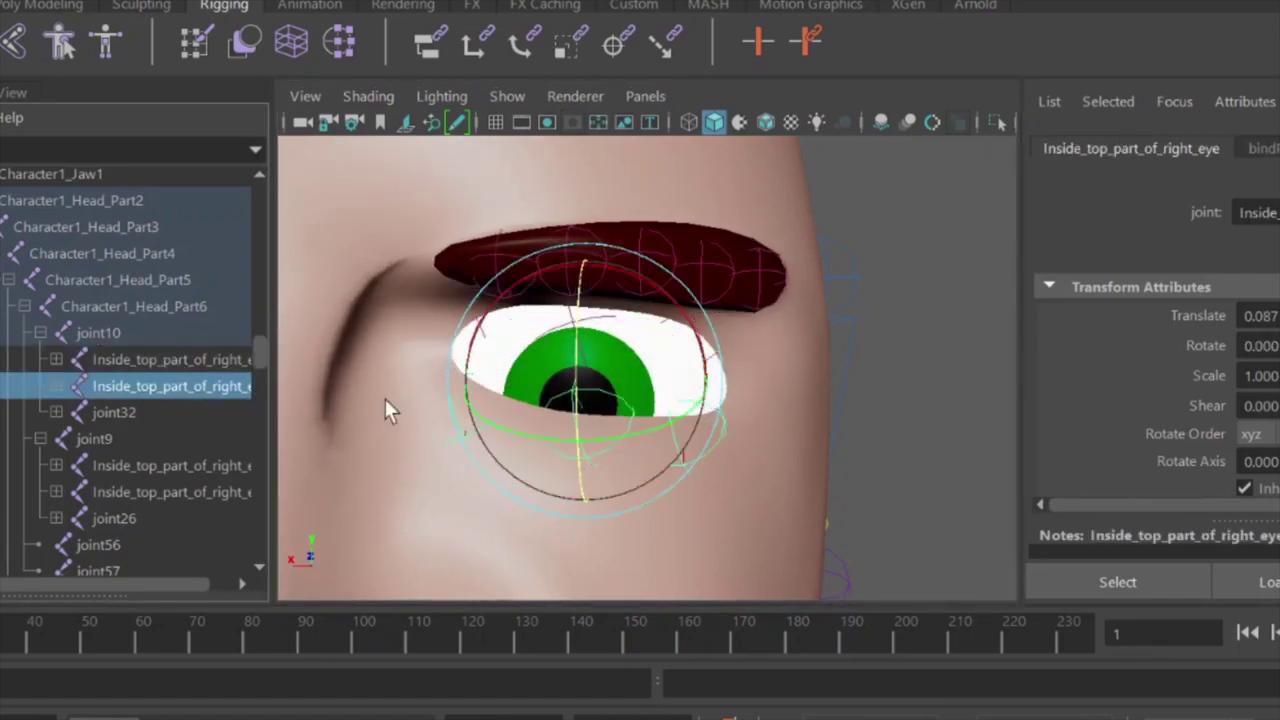
{"action": "left_click_drag", "start_coordinate": [575, 373], "coordinate": [581, 406]}
Examine the whole face from the front to compare both eyes and their eyelid joints
{"action": "scroll", "coordinate": [664, 425], "scroll_direction": "down", "scroll_amount": 2}
{"action": "scroll", "coordinate": [664, 425], "scroll_direction": "down", "scroll_amount": 4}
{"action": "middle_click_drag", "start_coordinate": [668, 417], "coordinate": [799, 307], "text": "alt"}
{"action": "left_click", "coordinate": [351, 385]}
{"action": "scroll", "coordinate": [624, 385], "scroll_direction": "down", "scroll_amount": 5}
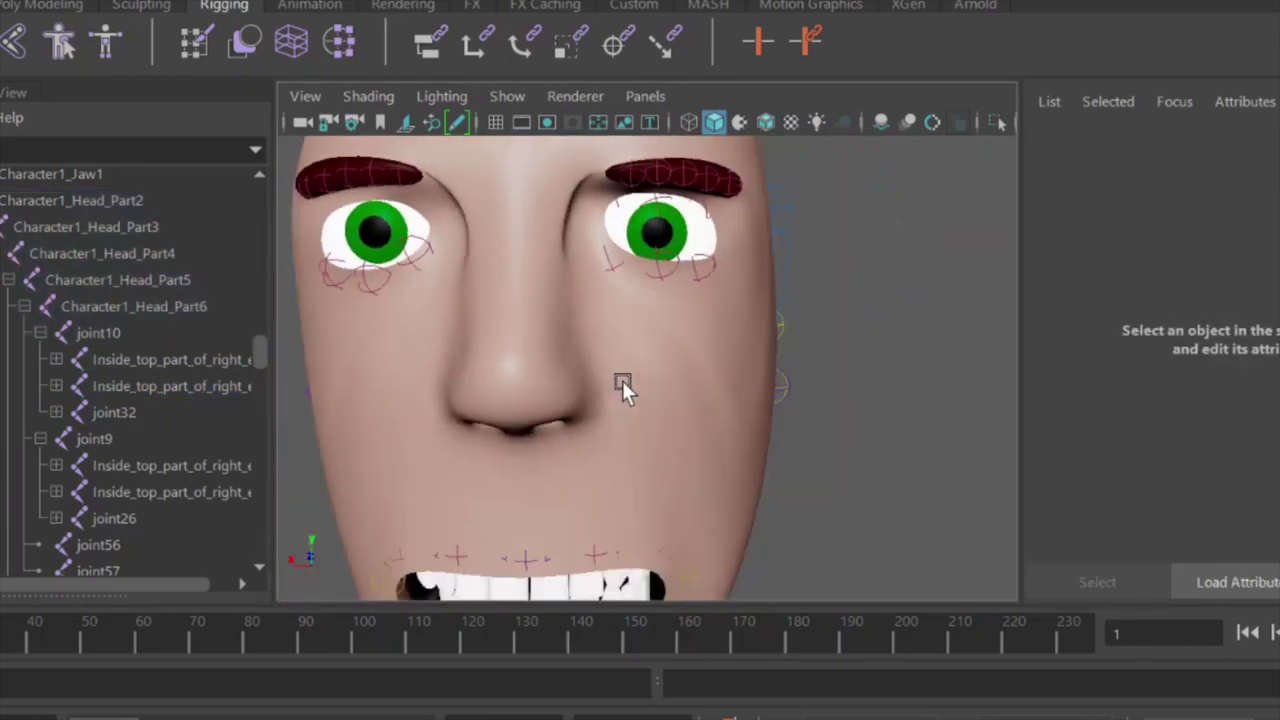
{"action": "left_click", "coordinate": [695, 360]}
{"action": "left_click", "coordinate": [132, 387]}
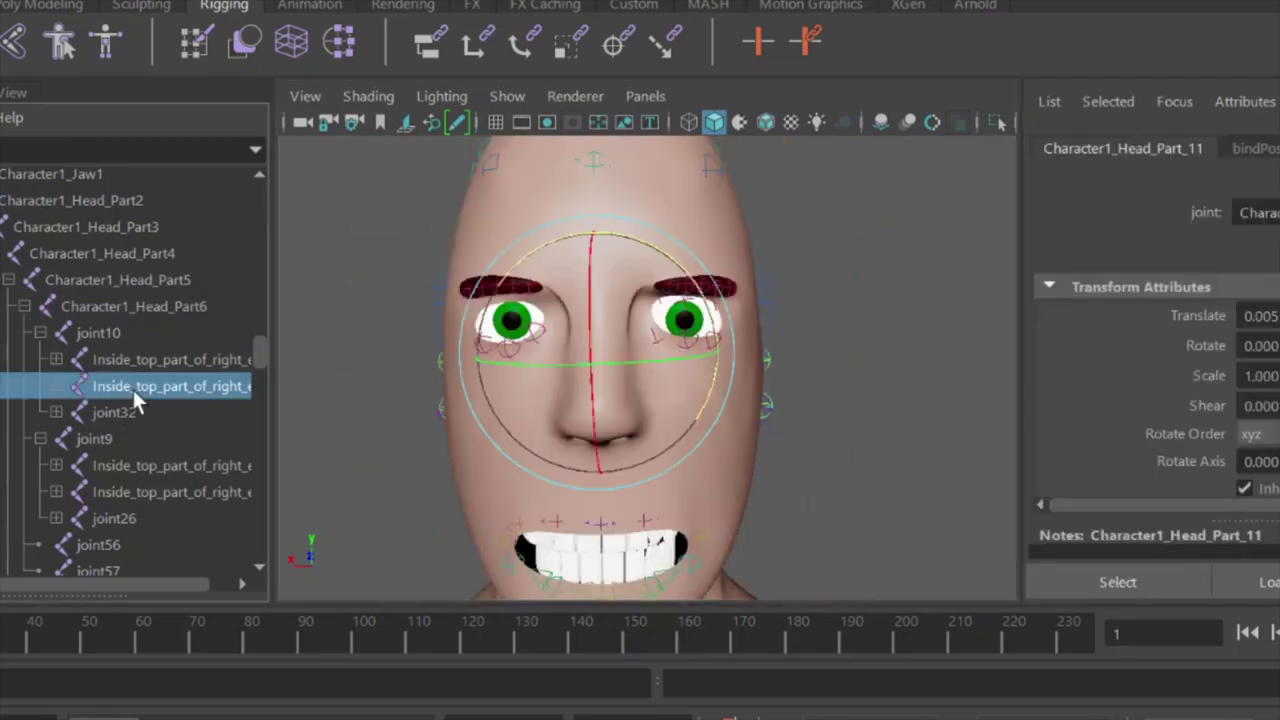
{"action": "left_click_drag", "start_coordinate": [690, 290], "coordinate": [611, 291], "text": "alt"}
{"action": "left_click", "coordinate": [394, 331]}
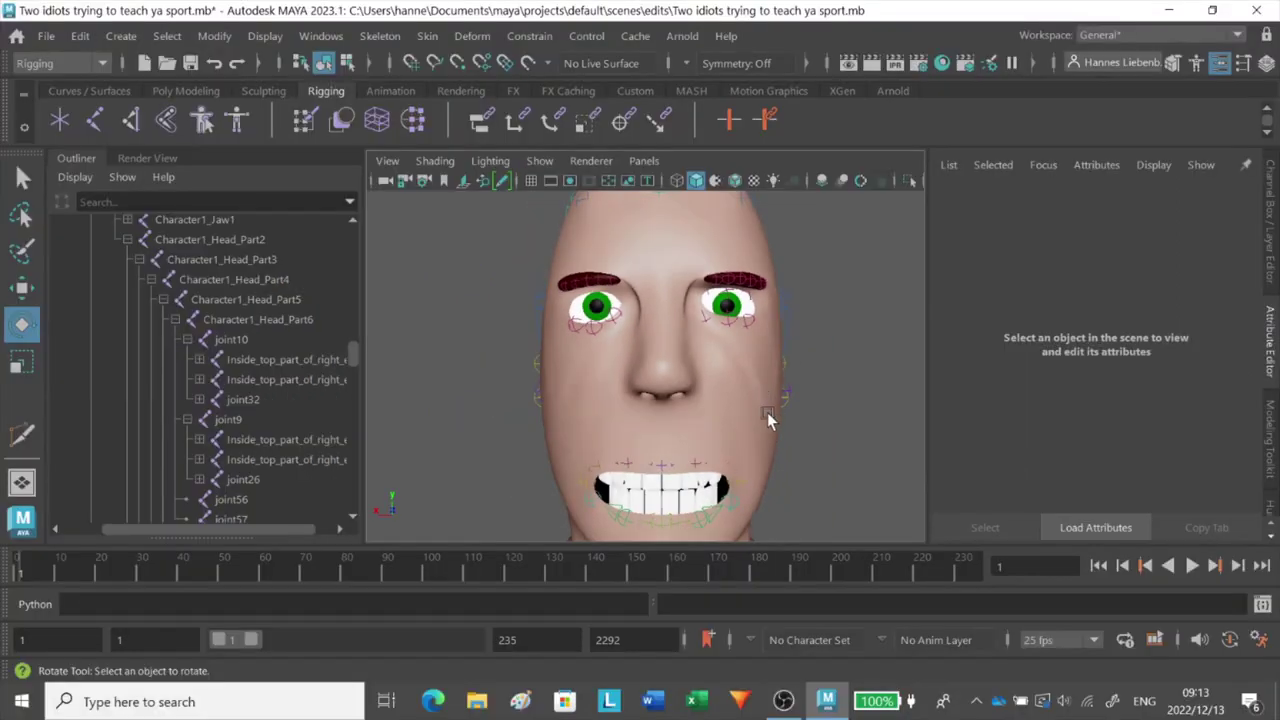
Try moving the Character1_Chin joint down and back up to test the jaw and lower teeth
{"action": "middle_click_drag", "start_coordinate": [818, 428], "coordinate": [808, 452], "text": "alt"}
{"action": "left_click", "coordinate": [650, 402]}
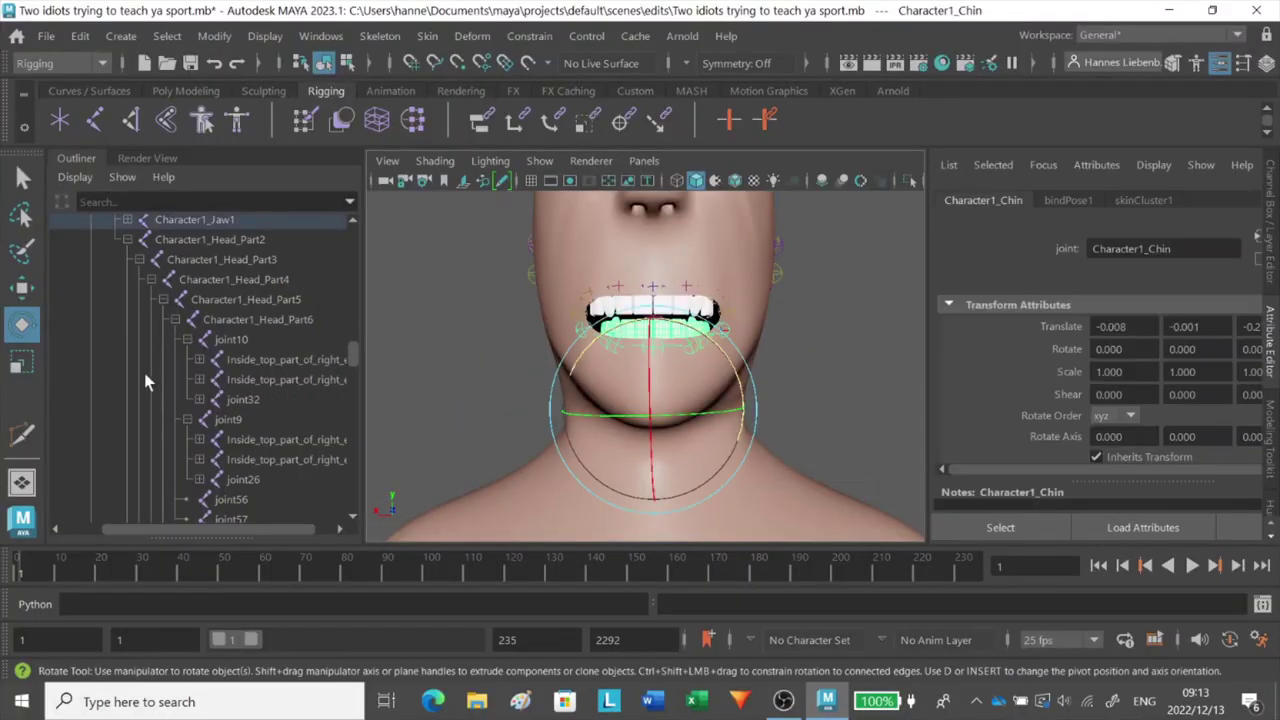
{"action": "left_click", "coordinate": [22, 288]}
{"action": "left_click_drag", "start_coordinate": [649, 324], "coordinate": [682, 391]}
{"action": "middle_click_drag", "start_coordinate": [682, 391], "coordinate": [682, 393], "text": "alt"}
{"action": "left_click_drag", "start_coordinate": [660, 338], "coordinate": [670, 397]}
{"action": "mouse_move", "coordinate": [670, 337]}
{"action": "left_mouse_down"}
{"action": "mouse_move", "coordinate": [665, 318]}
{"action": "mouse_move", "coordinate": [667, 398]}
{"action": "mouse_move", "coordinate": [667, 319]}
{"action": "left_mouse_up"}
Try the upper lip joints from Lip_part_5 to Lip_part_8 to test the left mouth corner
{"action": "left_click", "coordinate": [652, 343]}
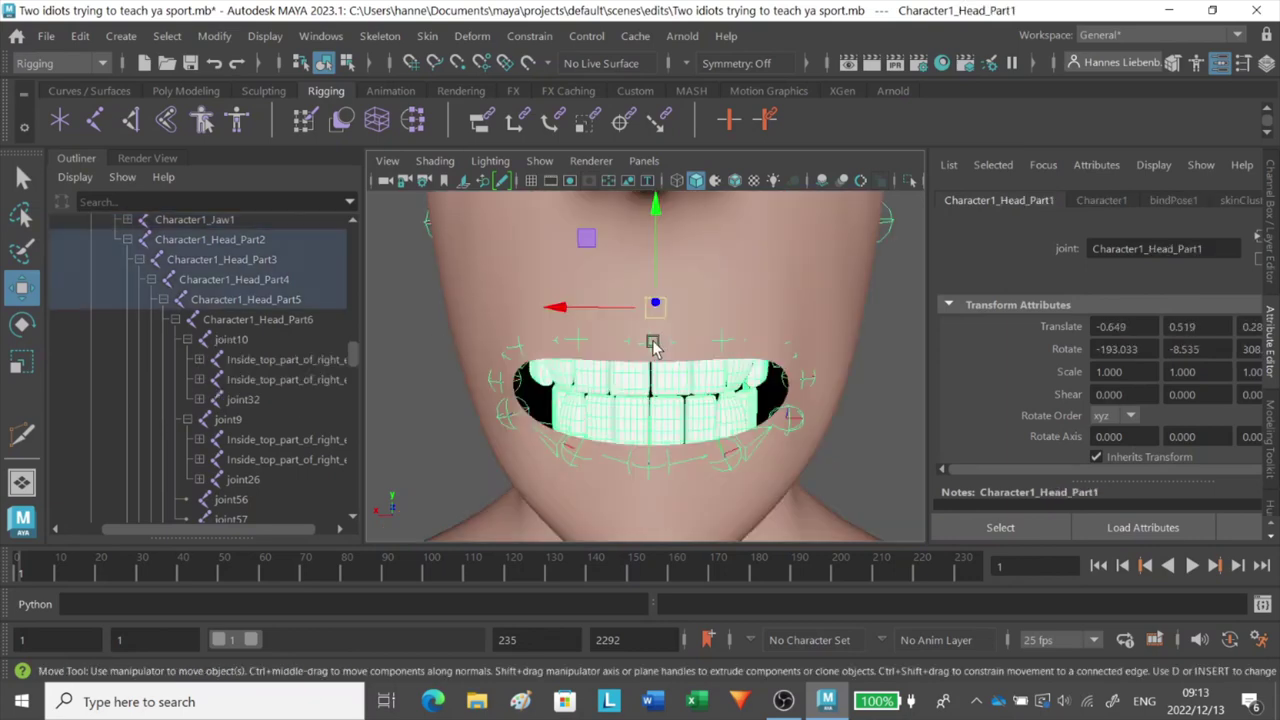
{"action": "left_click", "coordinate": [652, 343]}
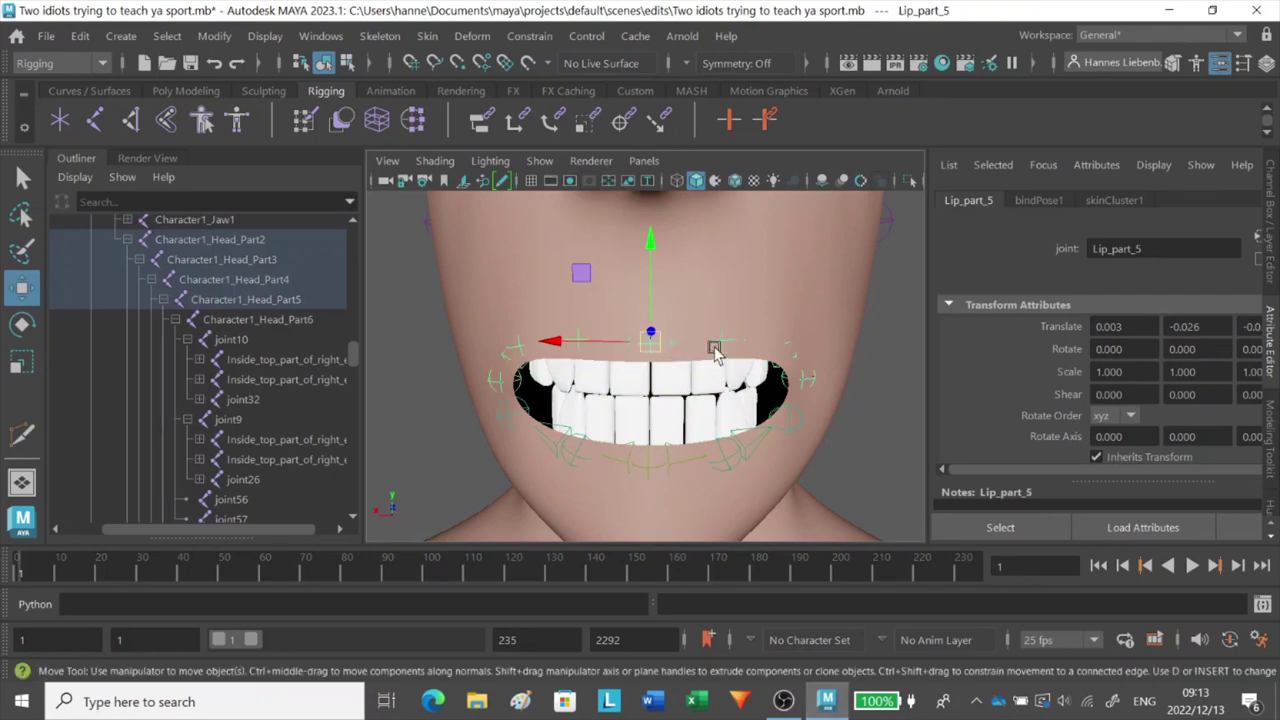
{"action": "left_click", "coordinate": [717, 345]}
{"action": "left_click", "coordinate": [729, 338]}
{"action": "left_click", "coordinate": [730, 340]}
{"action": "left_click", "coordinate": [778, 344]}
{"action": "left_click", "coordinate": [804, 334]}
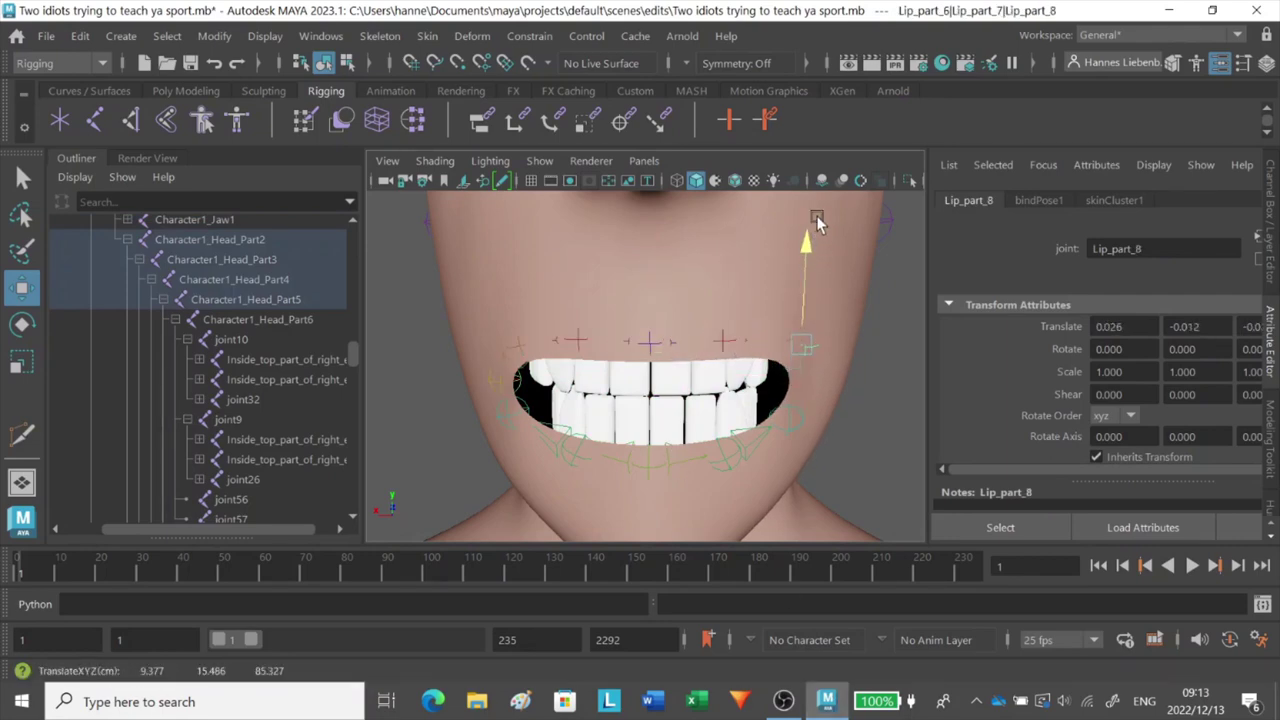
Try moving the lip joints at the character's right mouth corner to test the smile deformation
{"action": "left_click", "coordinate": [516, 342]}
{"action": "left_click", "coordinate": [500, 377]}
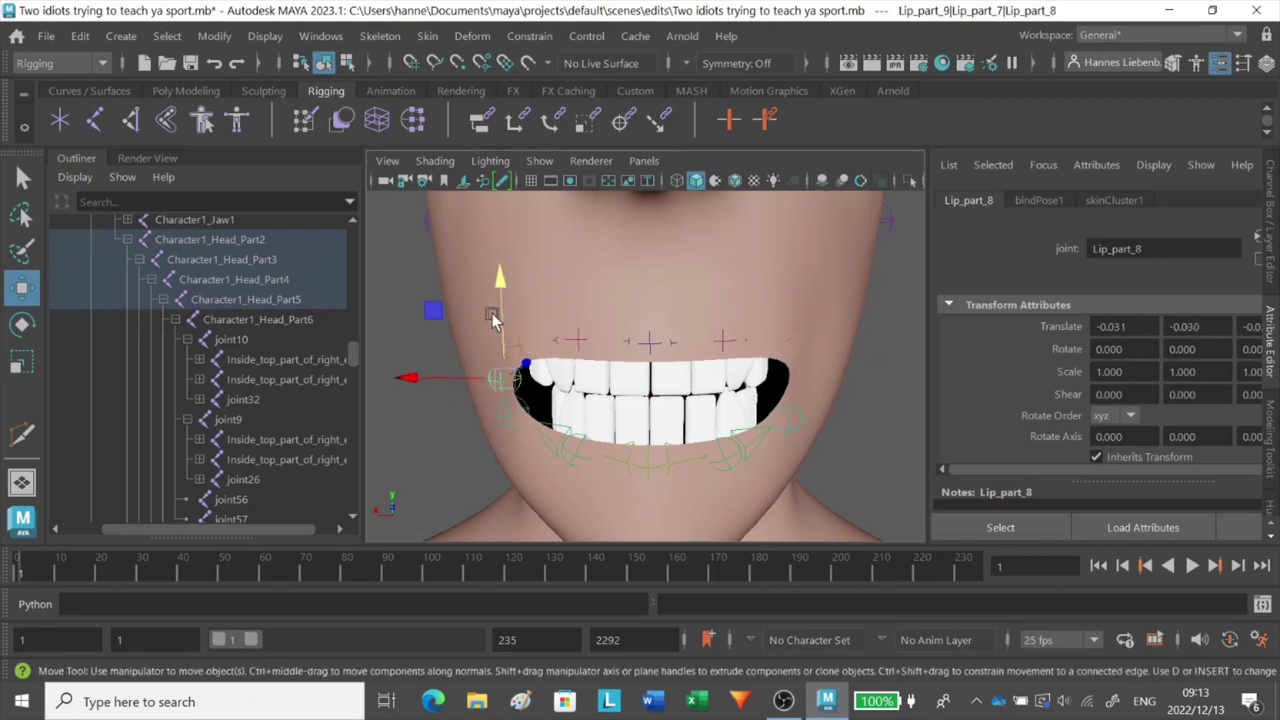
{"action": "left_click_drag", "start_coordinate": [496, 361], "coordinate": [488, 328]}
{"action": "left_click", "coordinate": [513, 419]}
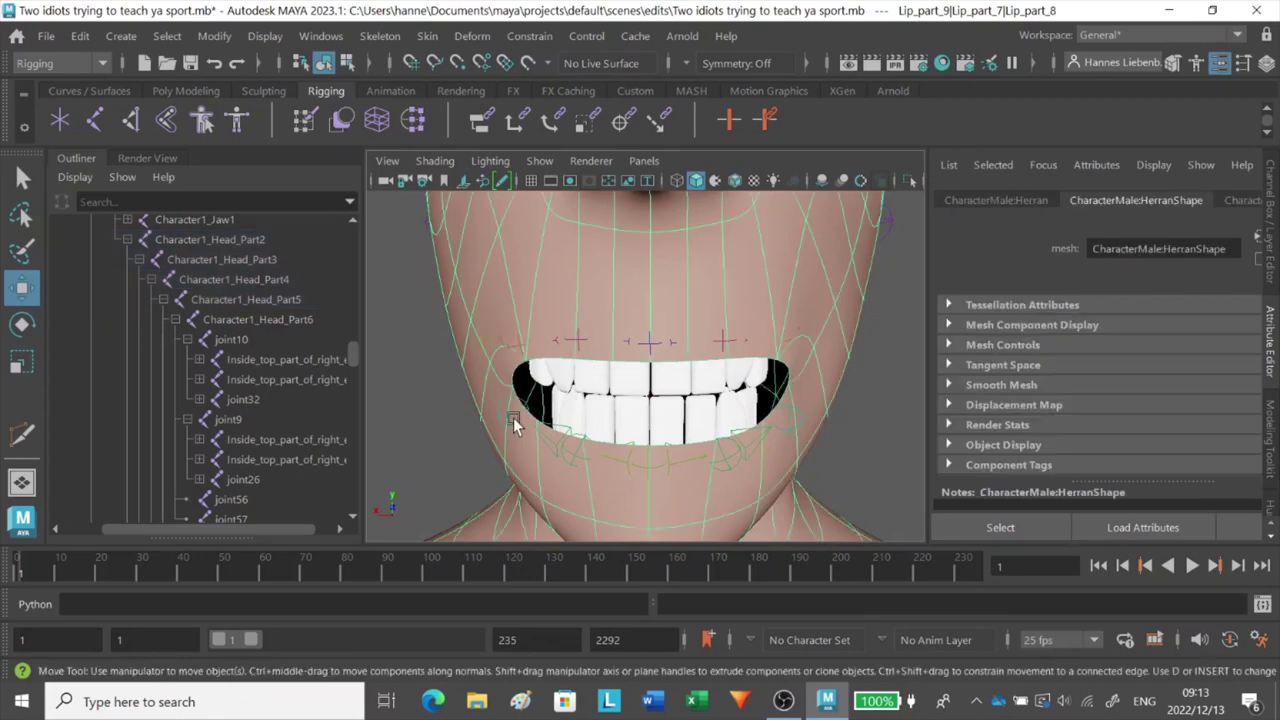
{"action": "left_click", "coordinate": [510, 415]}
{"action": "left_click_drag", "start_coordinate": [510, 420], "coordinate": [507, 410]}
Select the Lip_part_2 joint at the left mouth corner, clear the selection and review the full face
{"action": "left_click", "coordinate": [789, 430]}
{"action": "scroll", "coordinate": [806, 463], "scroll_direction": "down", "scroll_amount": 5}
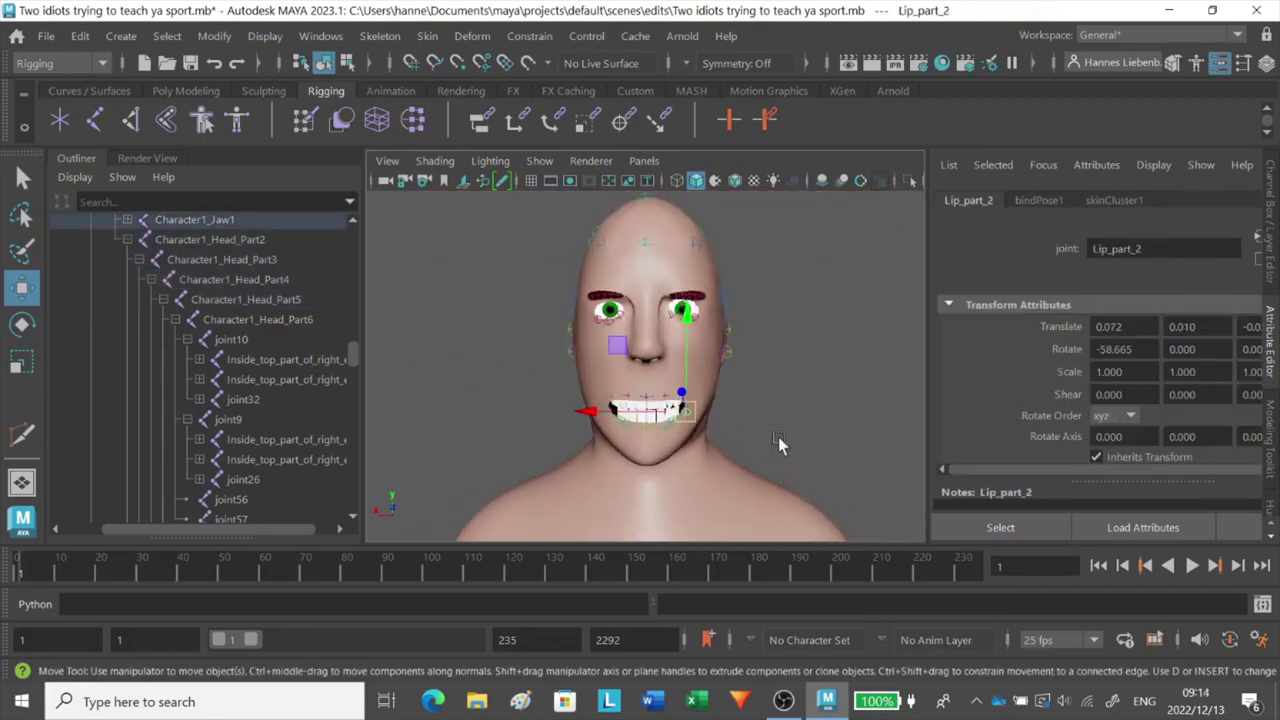
{"action": "left_click", "coordinate": [800, 435]}
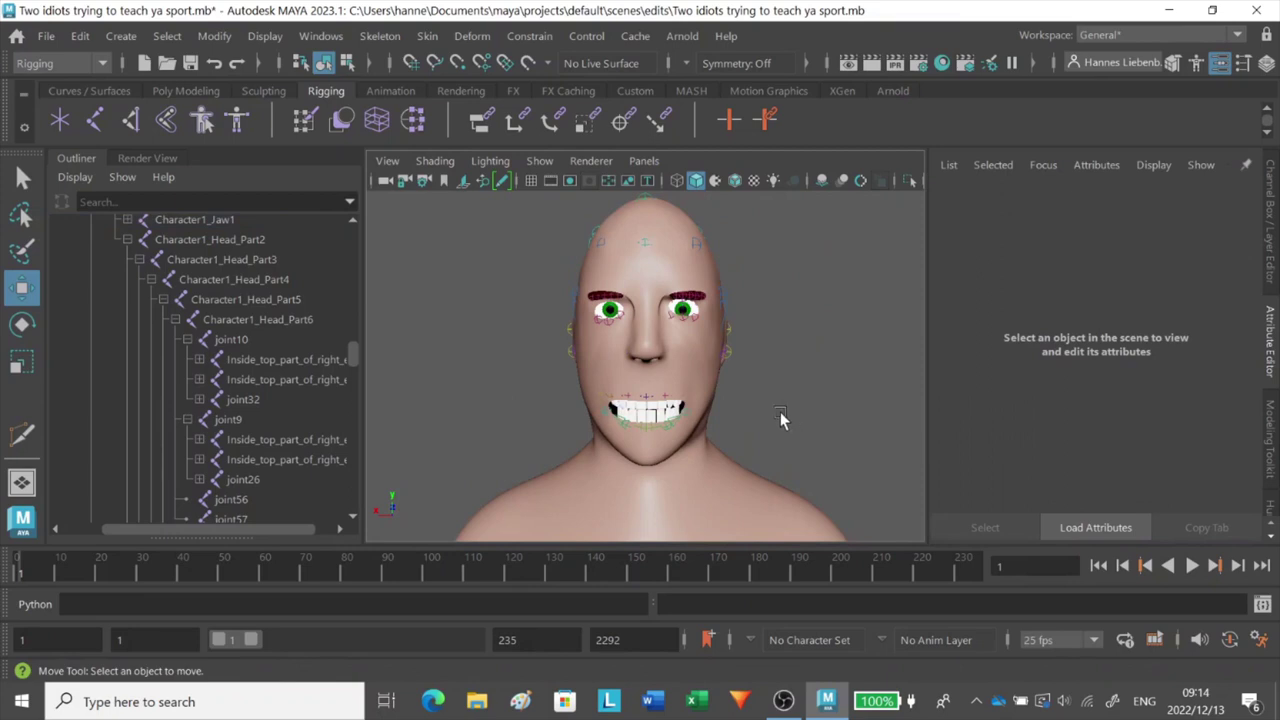
{"action": "scroll", "coordinate": [782, 411], "scroll_direction": "up", "scroll_amount": 4}
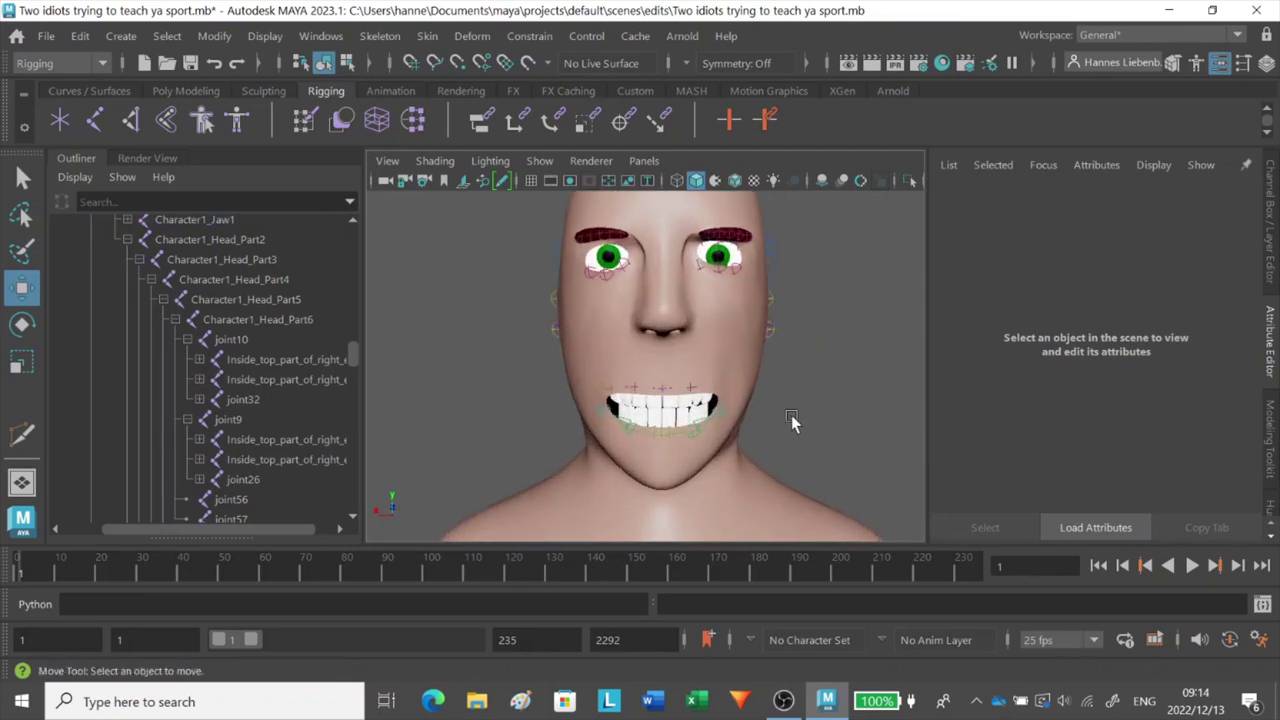
{"action": "middle_click_drag", "start_coordinate": [788, 422], "coordinate": [792, 411], "text": "alt"}
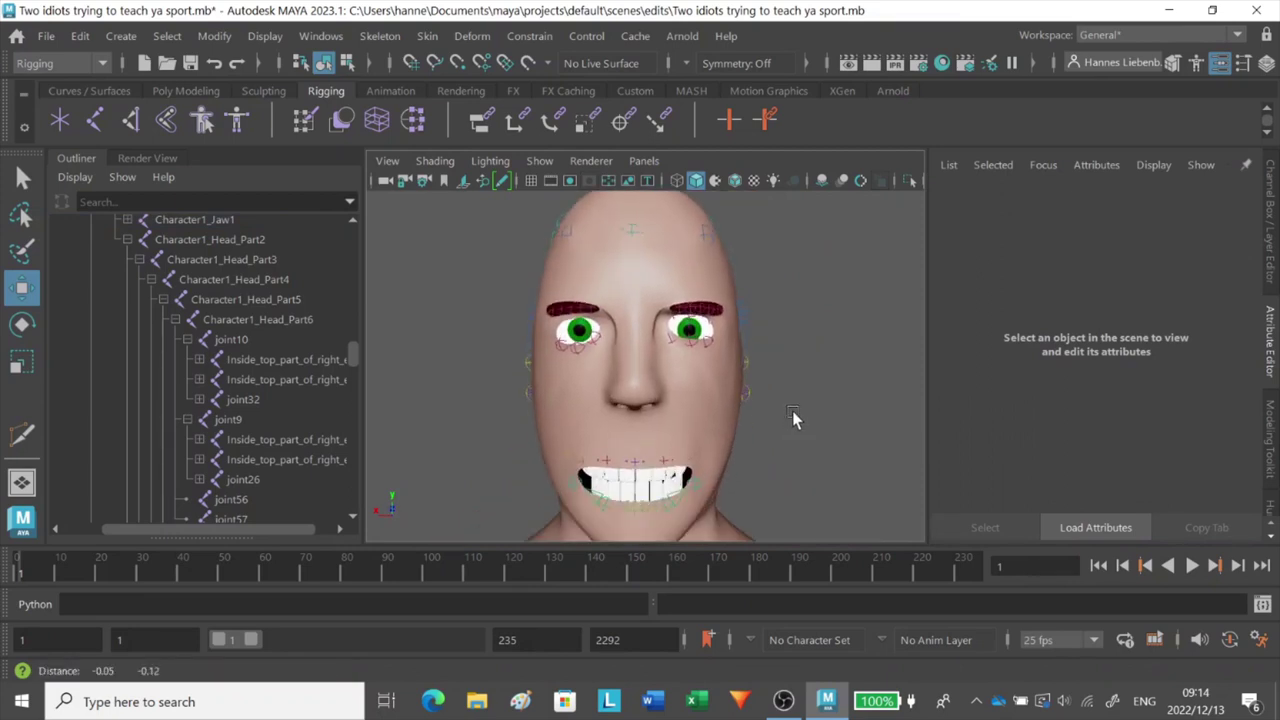